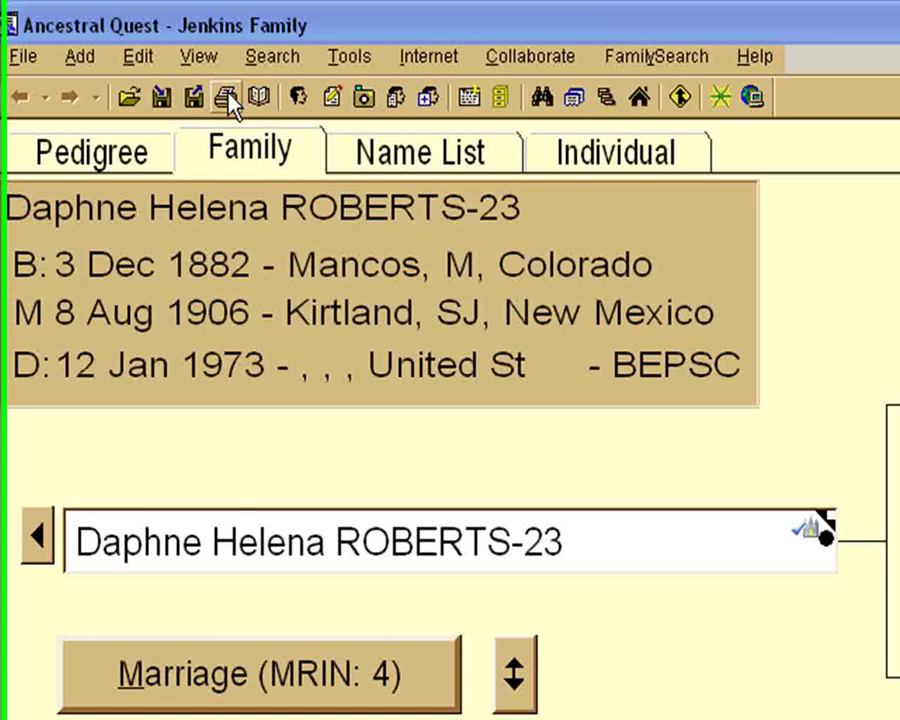
# Step: Start a Custom report from the reports options and open its Select Set of Individuals filter
pyautogui.click(228, 97)
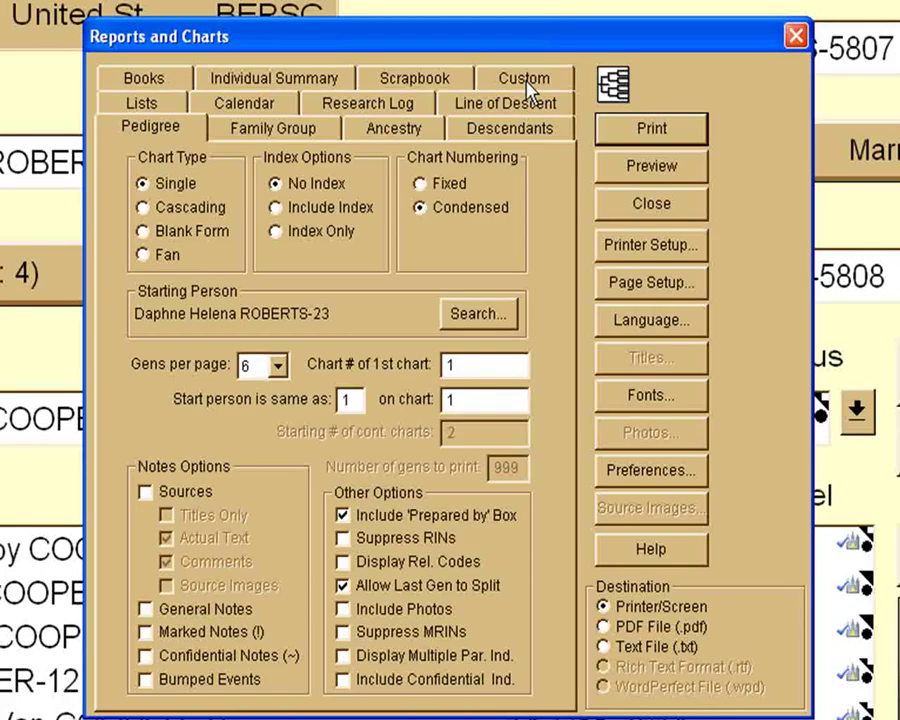
pyautogui.click(528, 84)
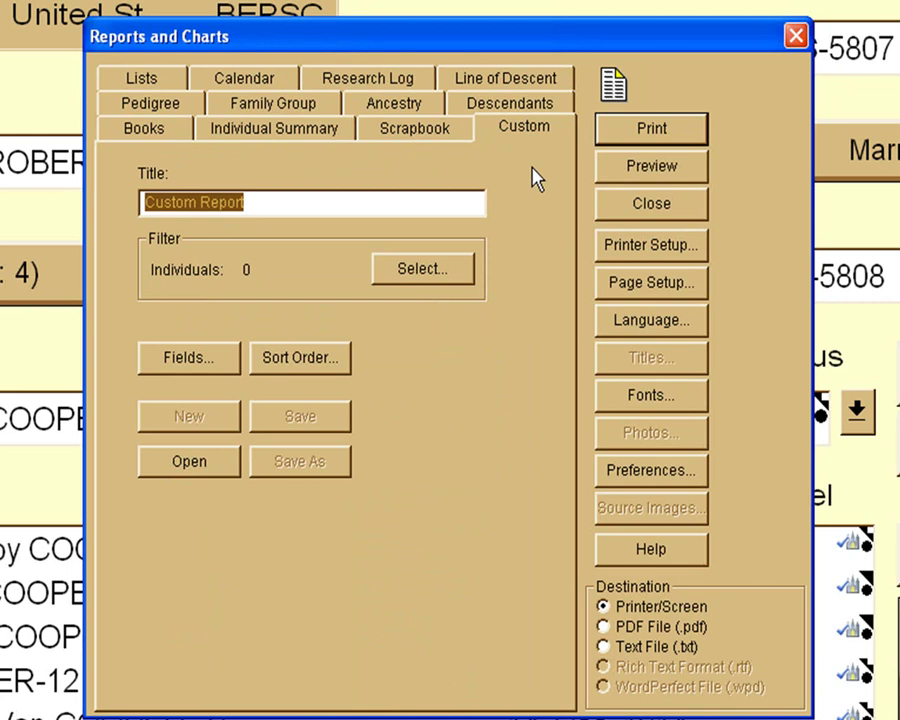
pyautogui.click(424, 279)
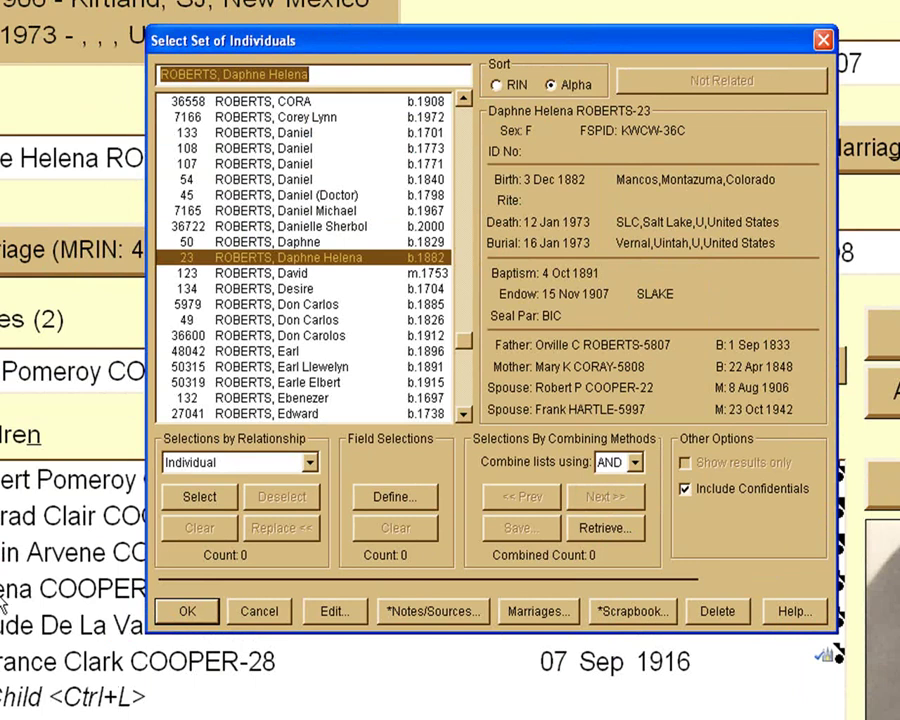
# Step: Open Field Filtering and add a condition on the Any Place field
pyautogui.click(375, 502)
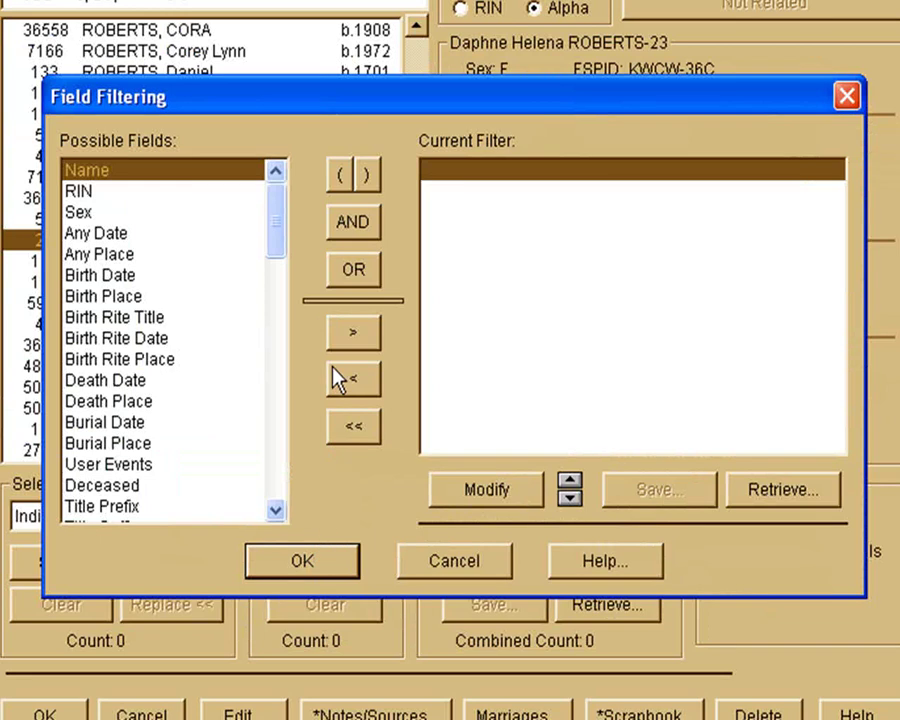
pyautogui.click(107, 255)
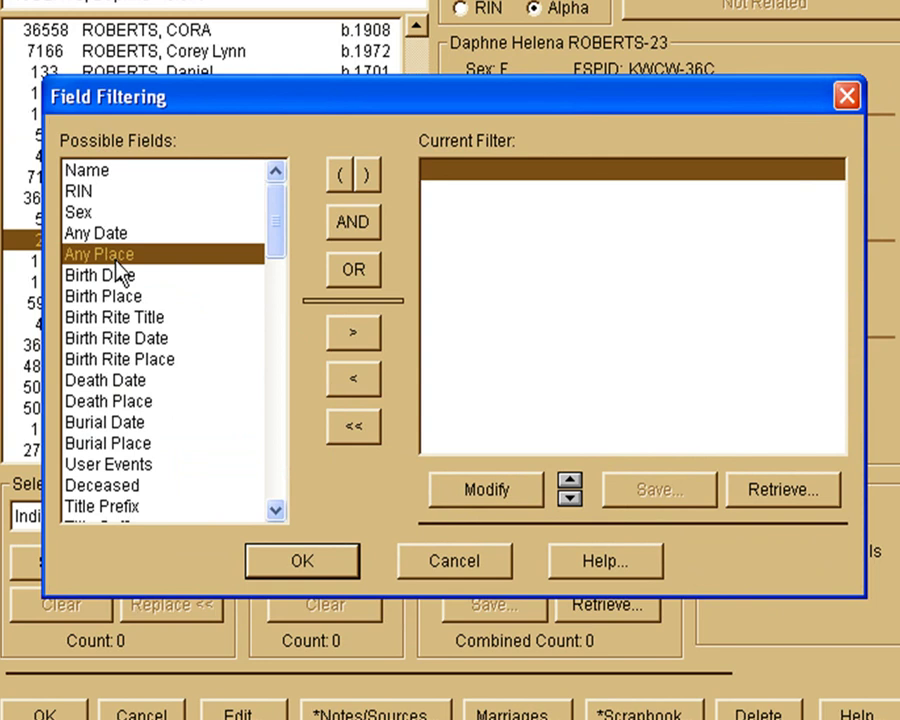
pyautogui.click(356, 338)
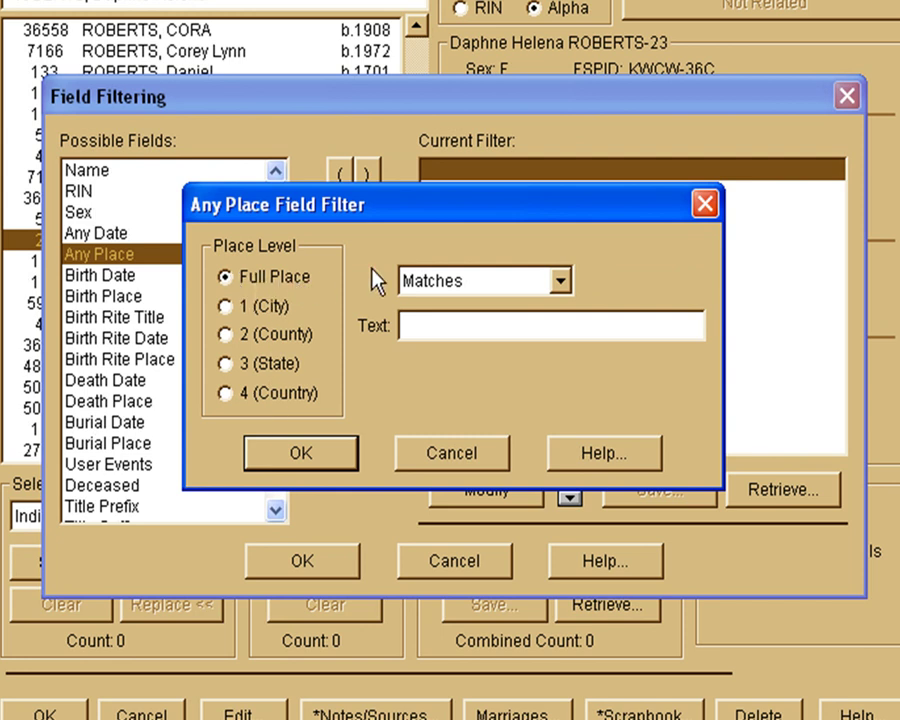
# Step: Add the condition Any Place Contains 'New York' to the filter
pyautogui.click(563, 284)
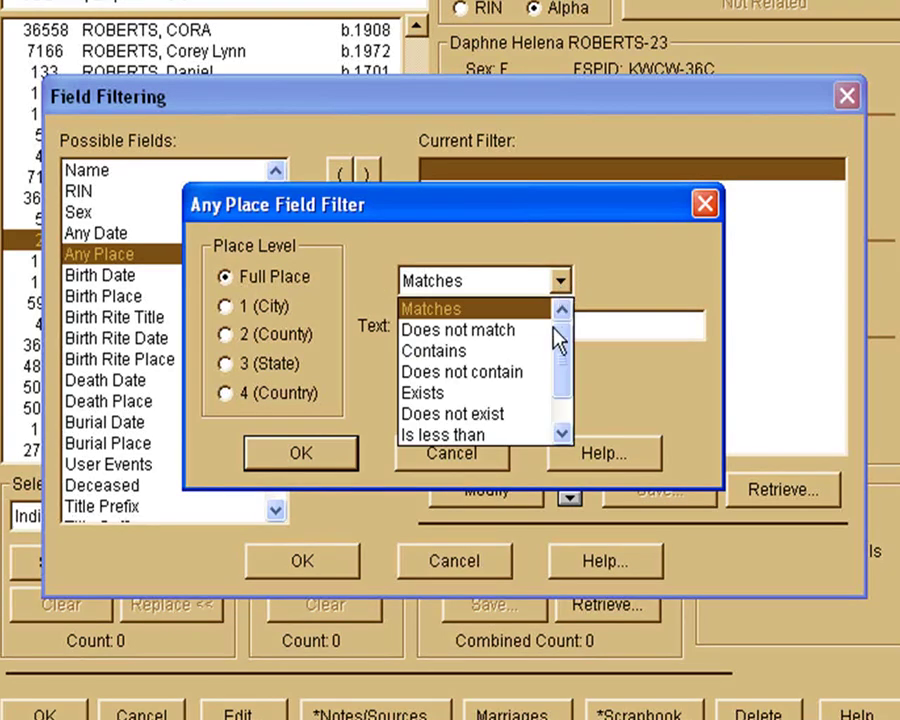
pyautogui.click(533, 351)
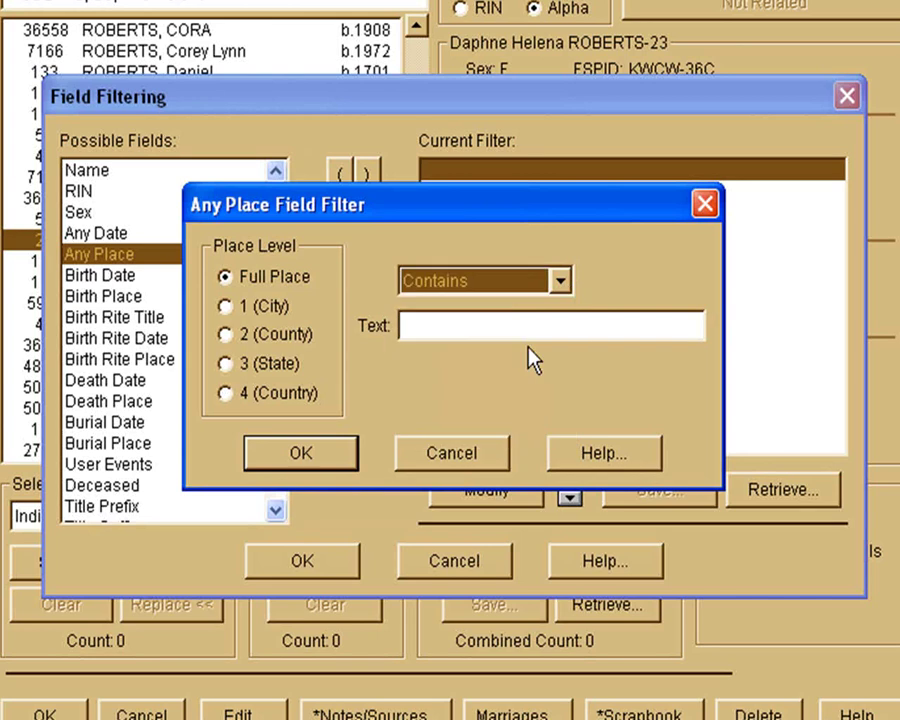
pyautogui.click(463, 327)
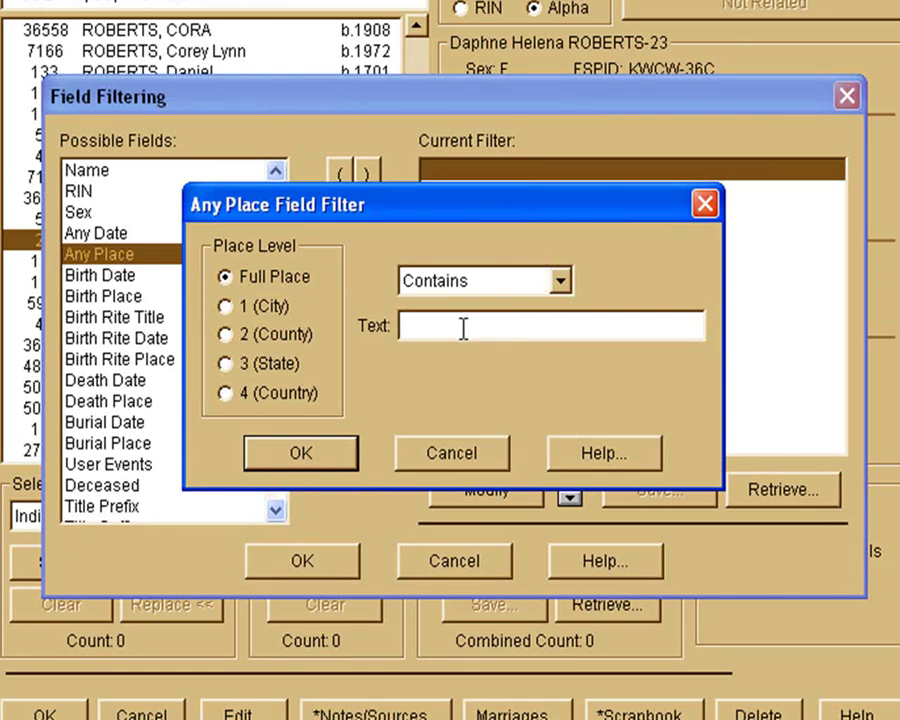
pyautogui.write('New York')
pyautogui.click(305, 455)
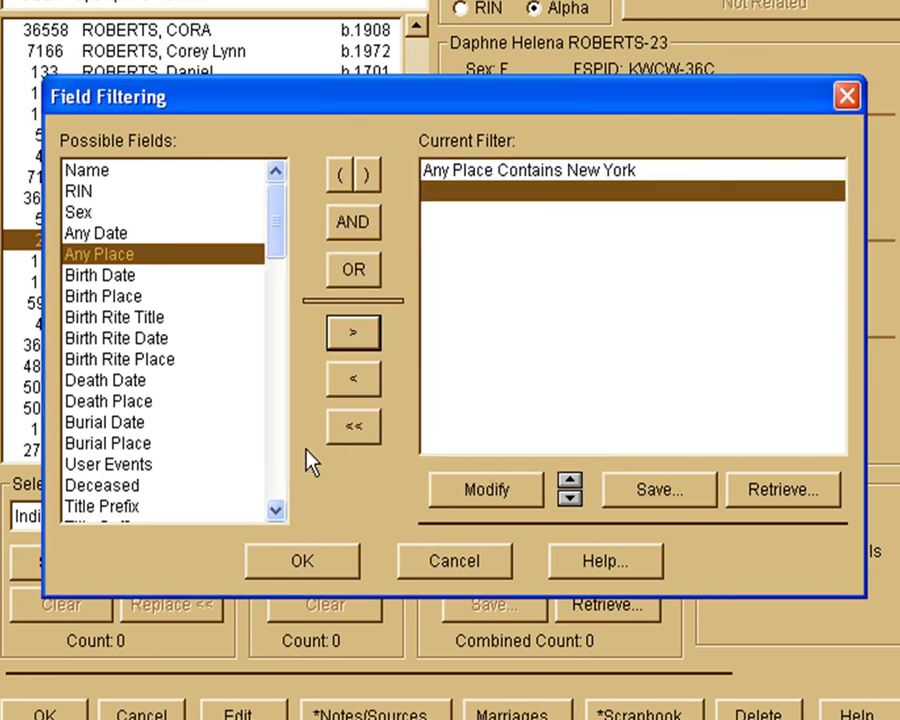
# Step: Apply the New York filter, show only the 3092 matches, and reopen Field Filtering
pyautogui.click(310, 568)
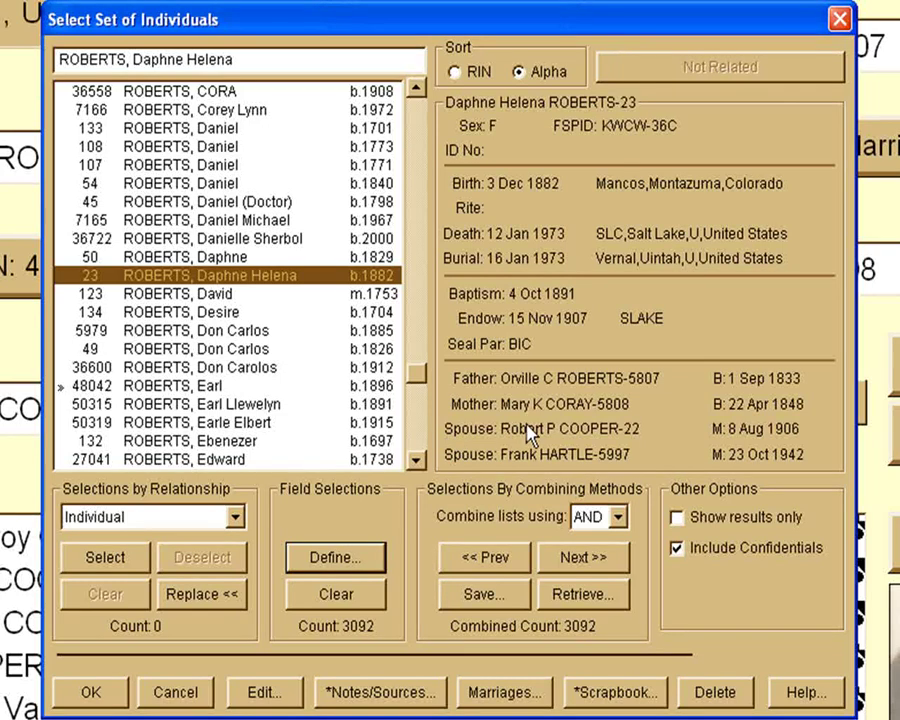
pyautogui.click(677, 518)
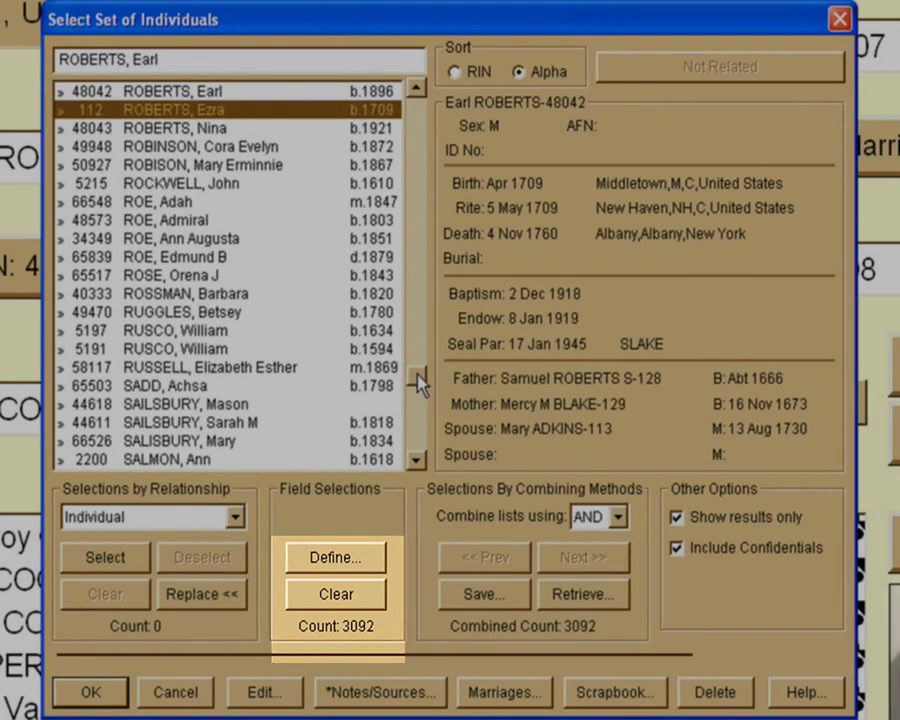
pyautogui.moveTo(417, 375); pyautogui.dragTo(404, 104)
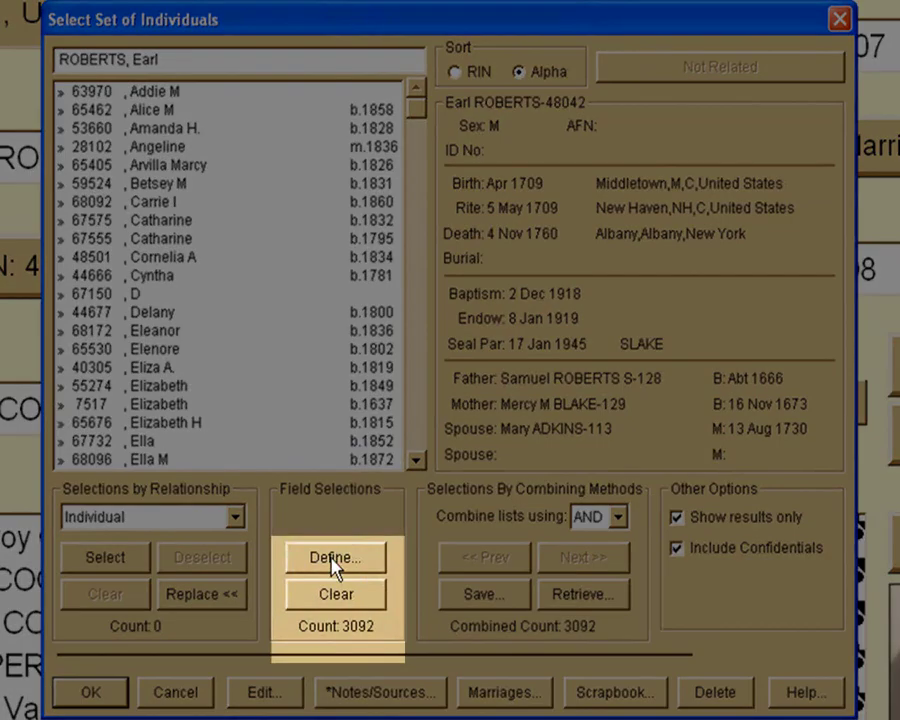
pyautogui.click(335, 562)
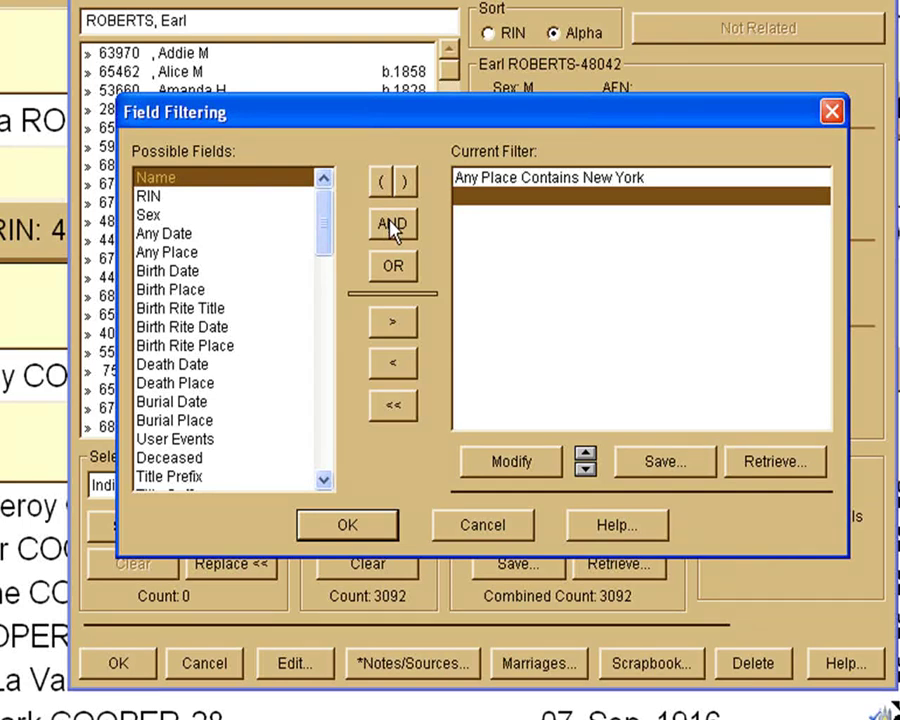
# Step: Swap Any Place for Death Place Contains 'New York' and apply it, leaving 931 individuals
pyautogui.click(466, 180)
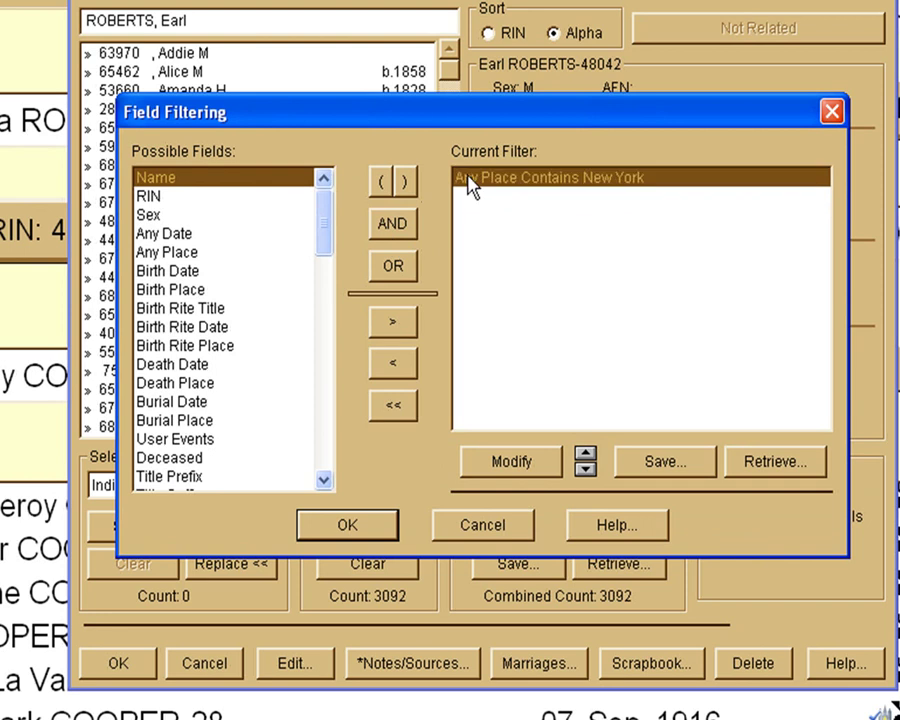
pyautogui.click(396, 366)
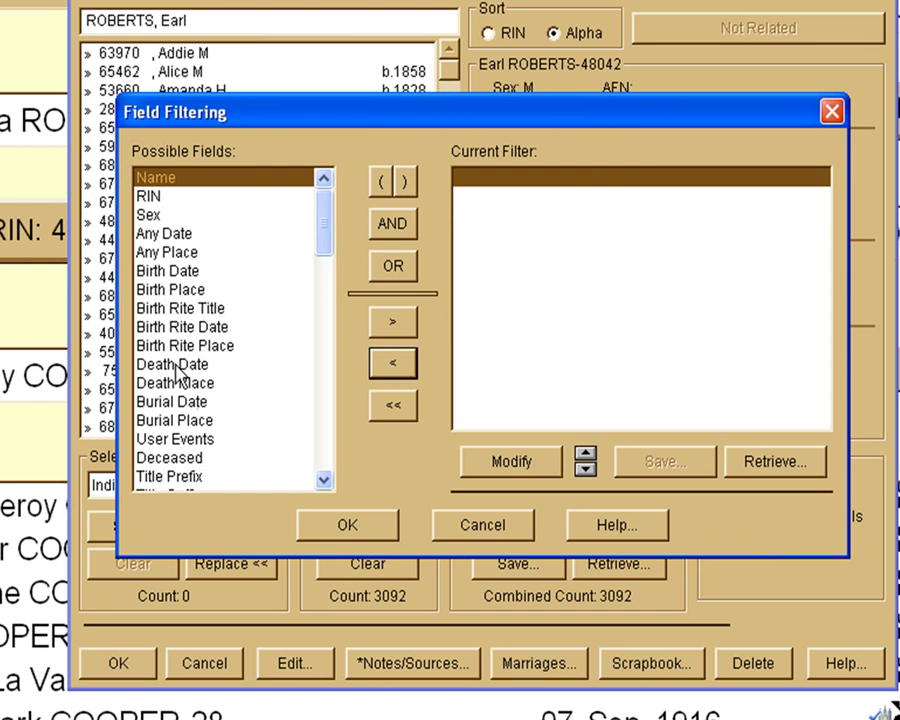
pyautogui.click(254, 383)
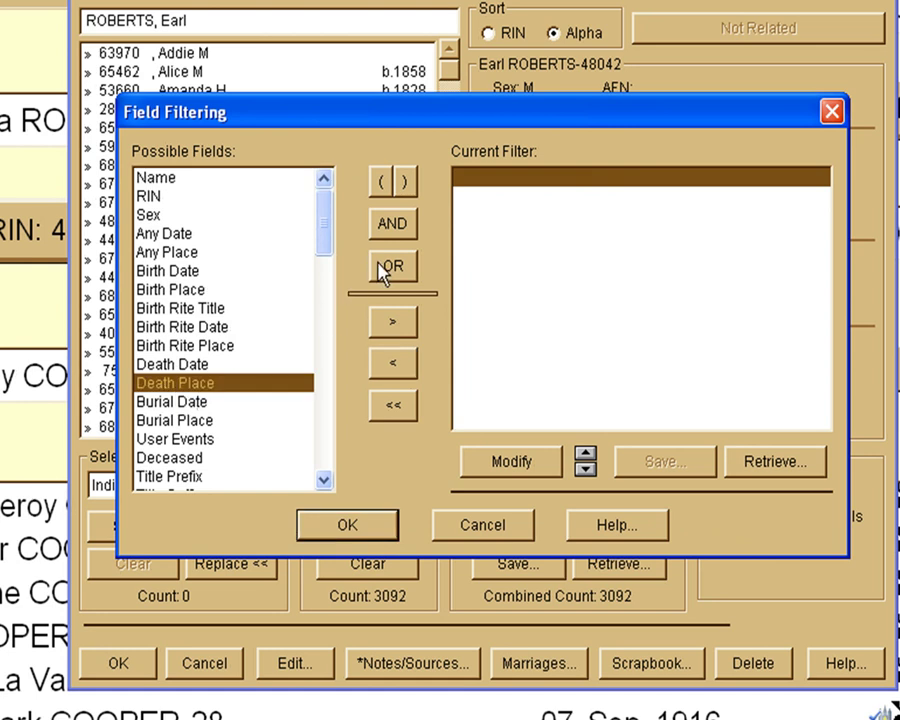
pyautogui.click(396, 322)
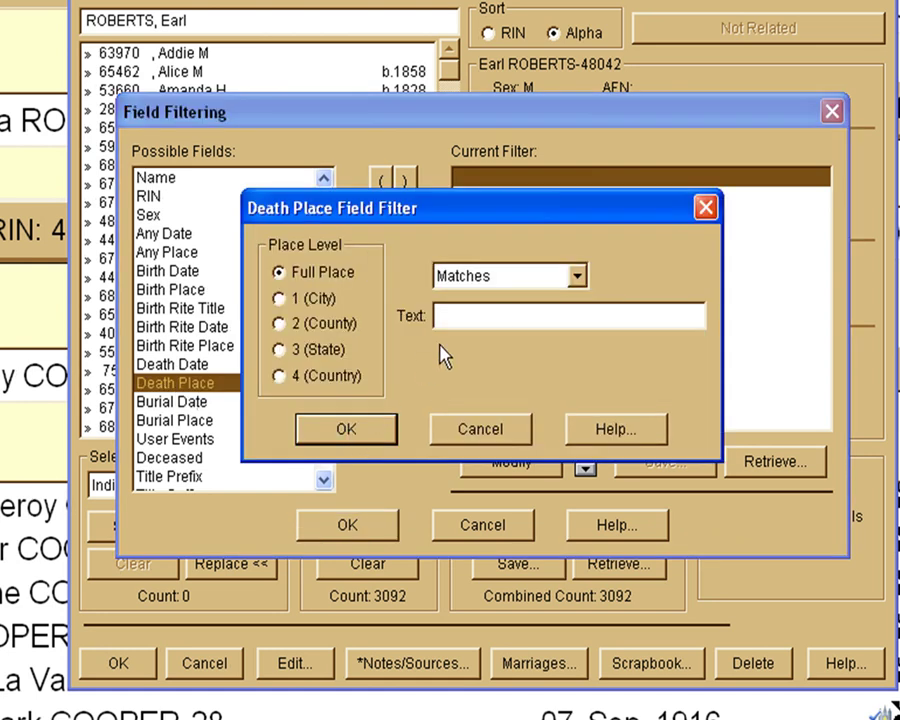
pyautogui.click(577, 278)
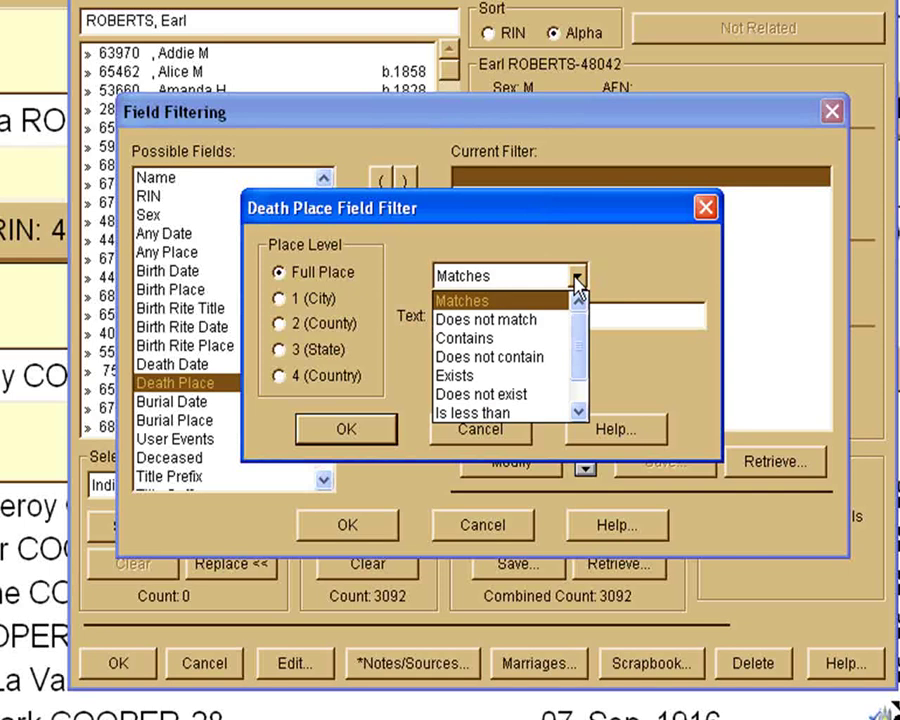
pyautogui.click(524, 338)
pyautogui.click(493, 320)
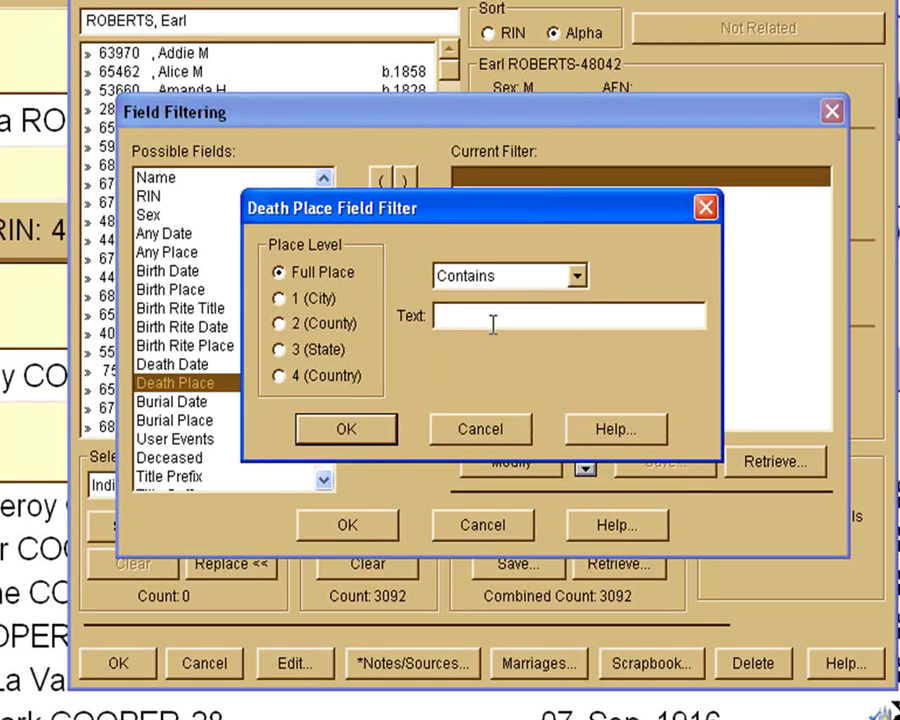
pyautogui.write('New York')
pyautogui.click(346, 429)
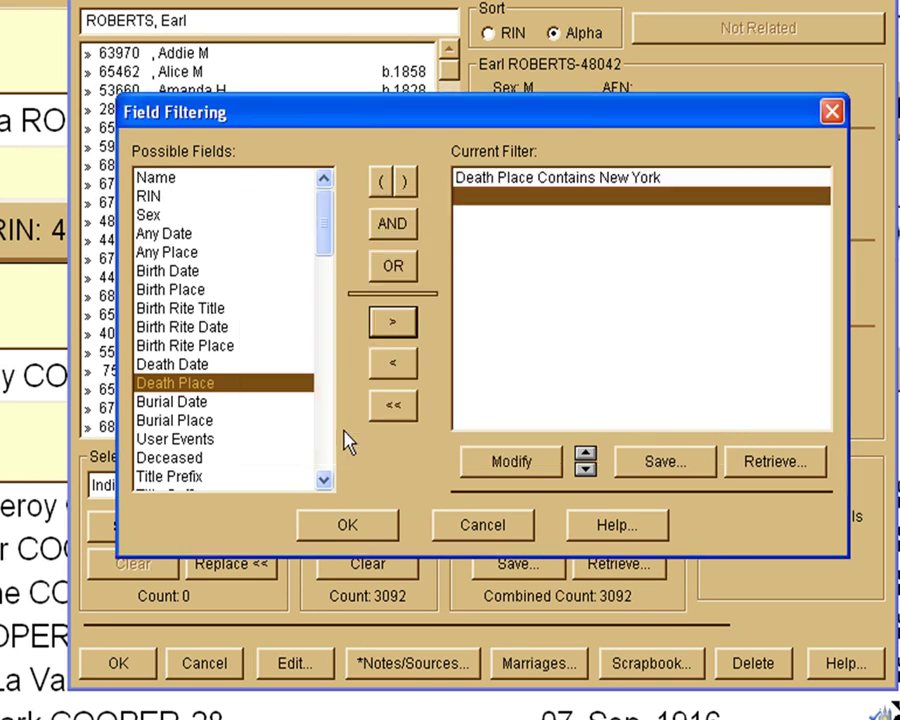
pyautogui.click(349, 530)
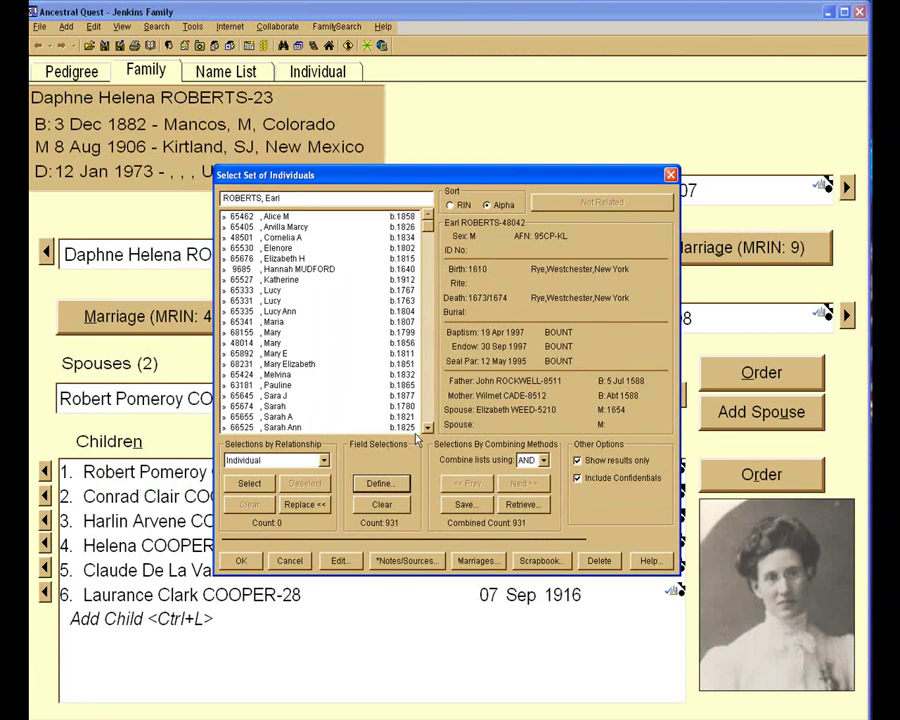
# Step: Reopen Field Filtering and append AND after Death Place Contains New York
pyautogui.click(381, 483)
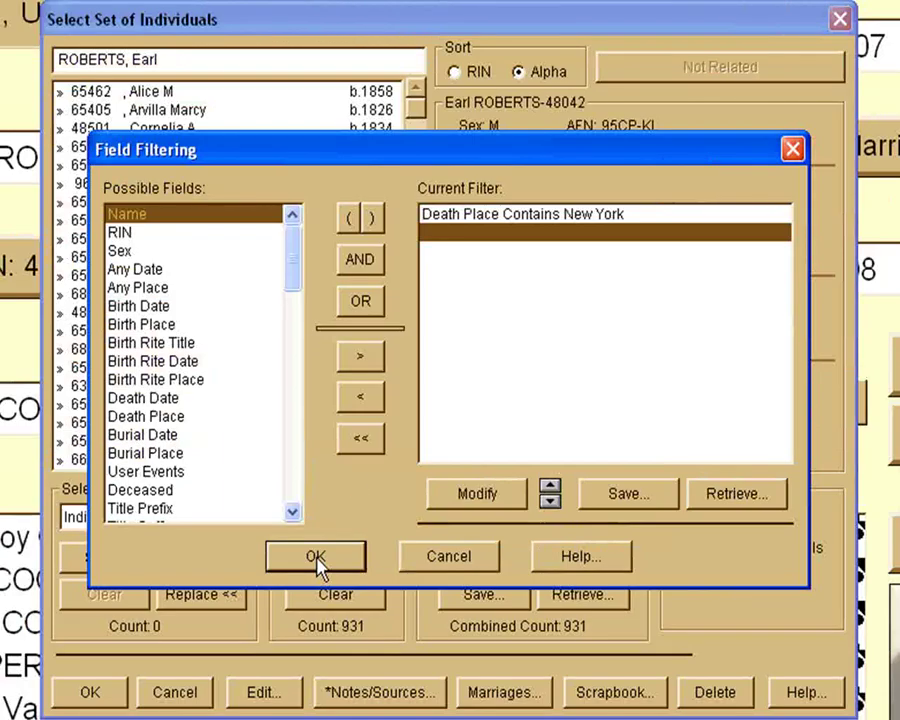
pyautogui.click(360, 266)
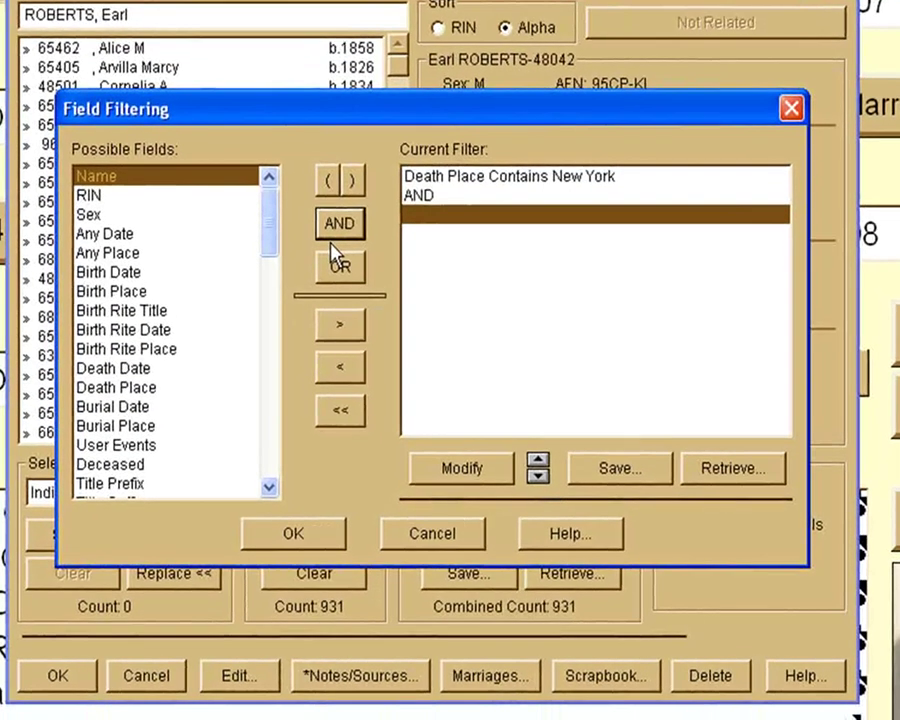
# Step: Add a Death Date Range condition from 1800 to 1850 after the AND
pyautogui.click(113, 370)
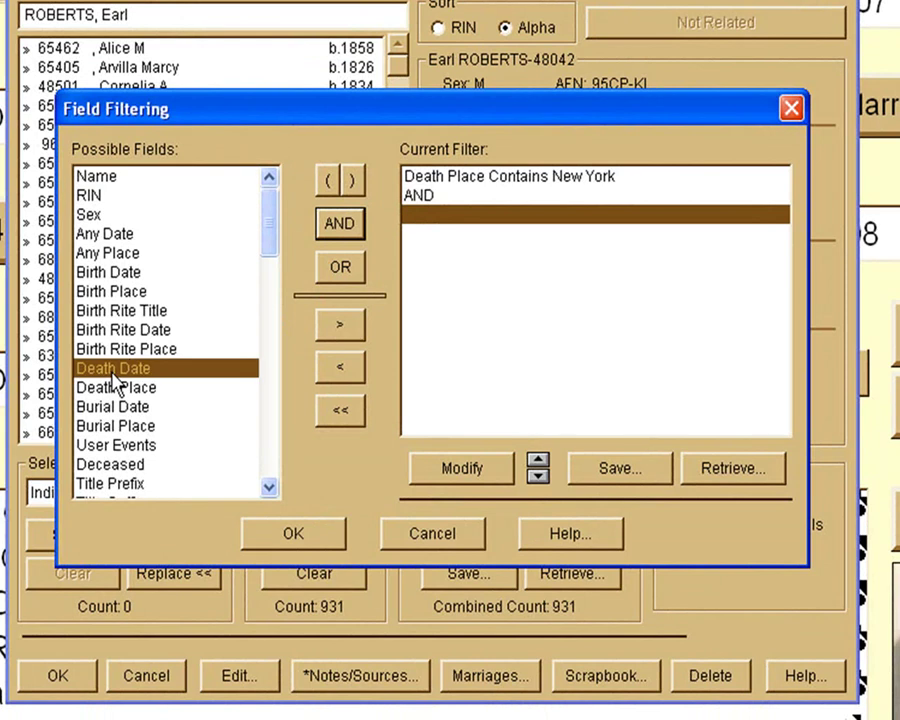
pyautogui.click(340, 325)
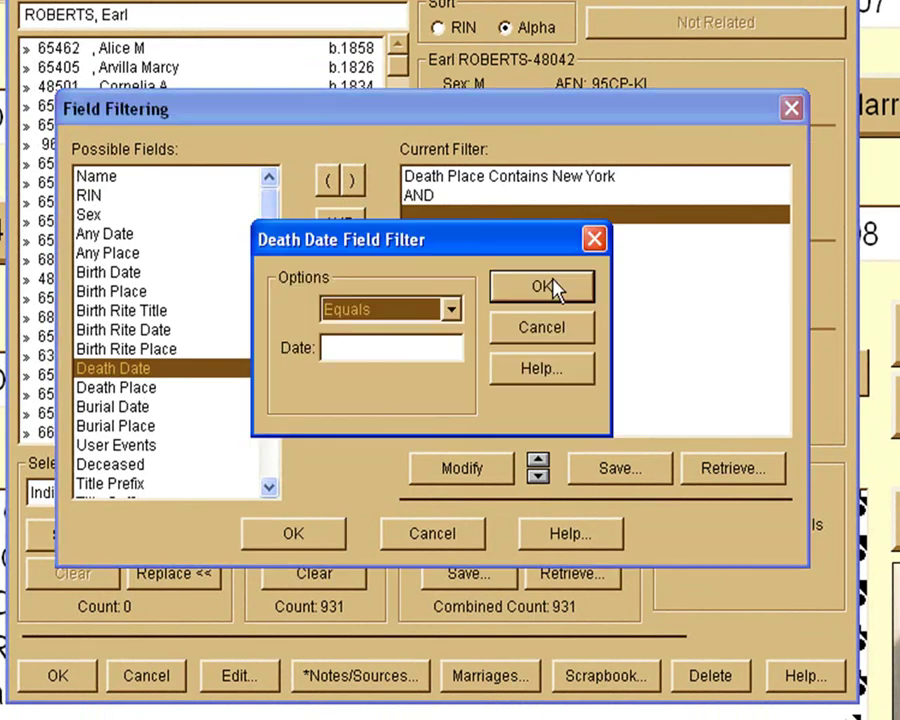
pyautogui.click(451, 311)
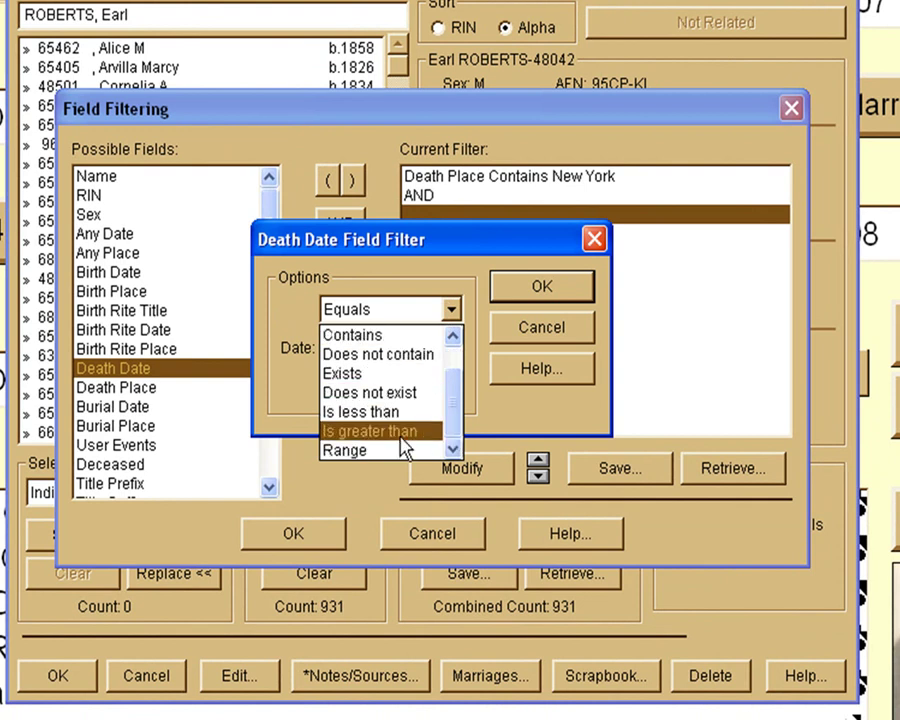
pyautogui.click(376, 452)
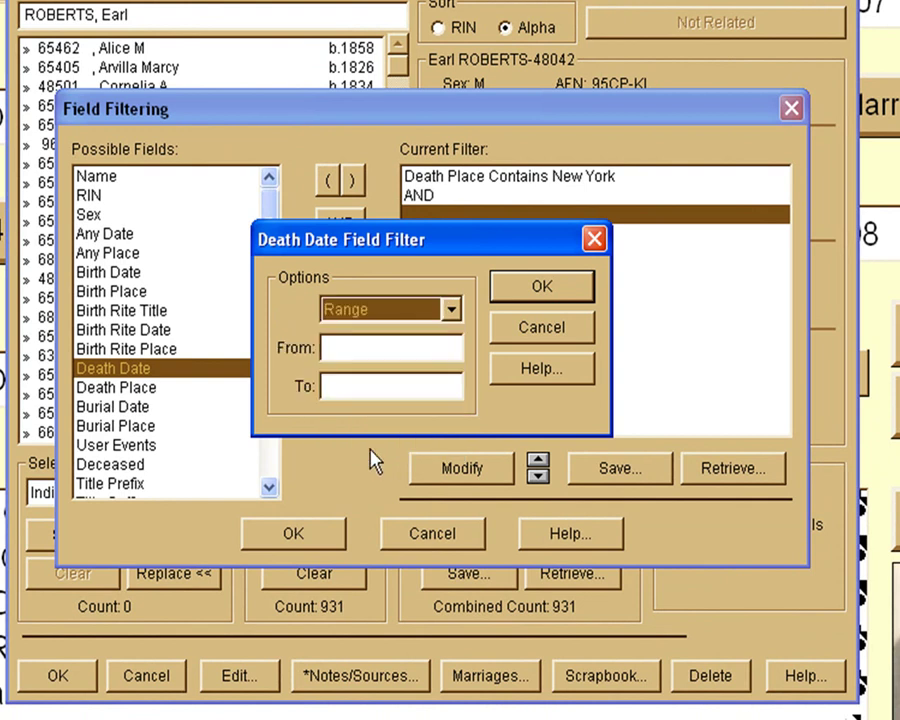
pyautogui.click(335, 346)
pyautogui.write('1800')
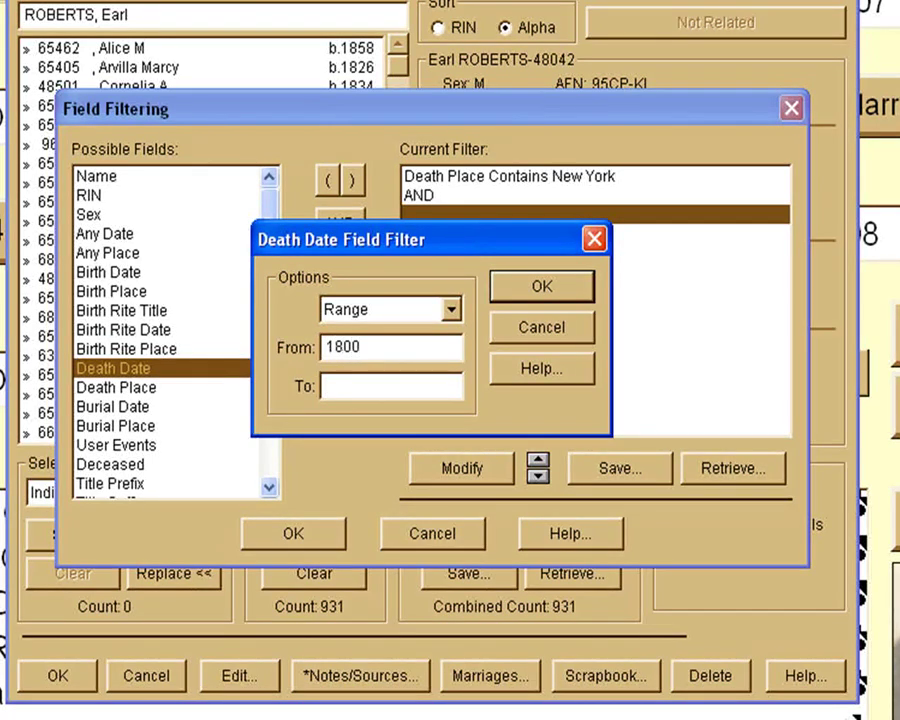
pyautogui.write('1850')
pyautogui.click(539, 294)
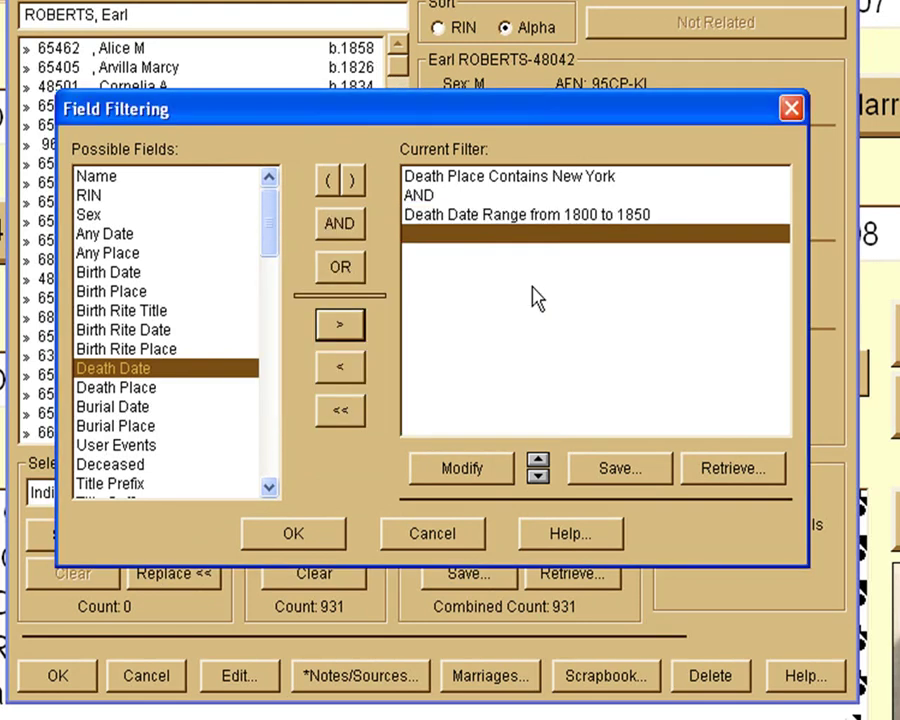
# Step: Apply the combined filter and accept the resulting set of 180 individuals
pyautogui.click(291, 538)
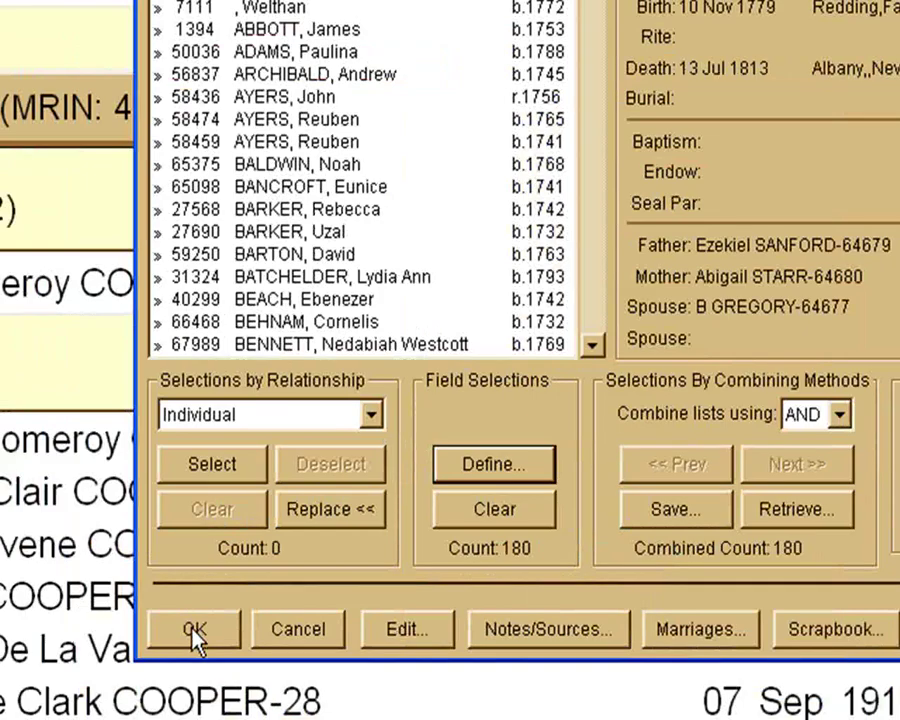
pyautogui.click(195, 637)
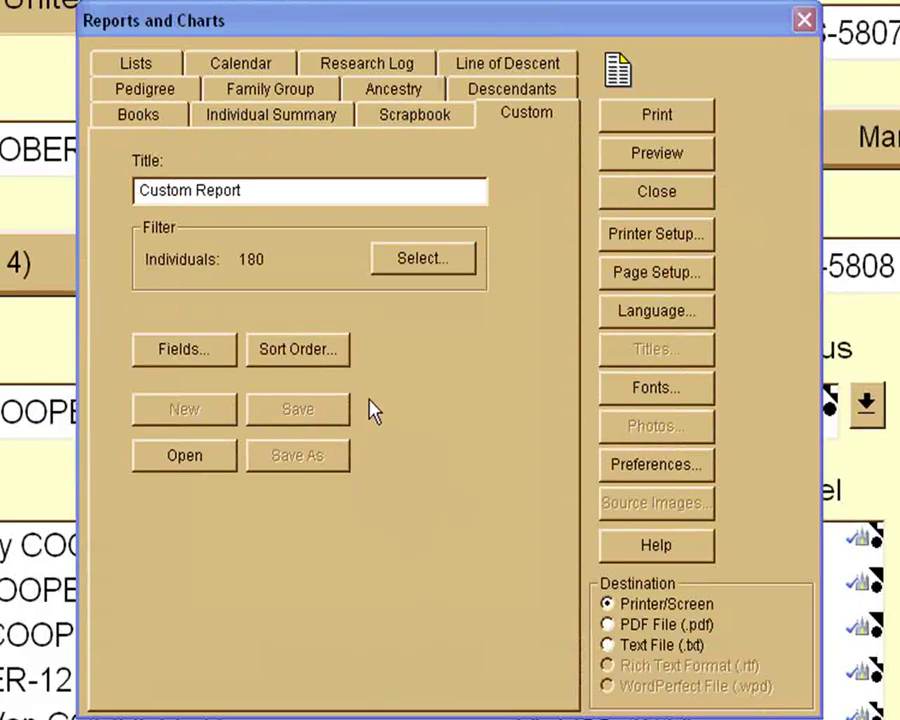
# Step: Add report columns Surname, Given, Sex, Death Date and Death Place
pyautogui.click(186, 352)
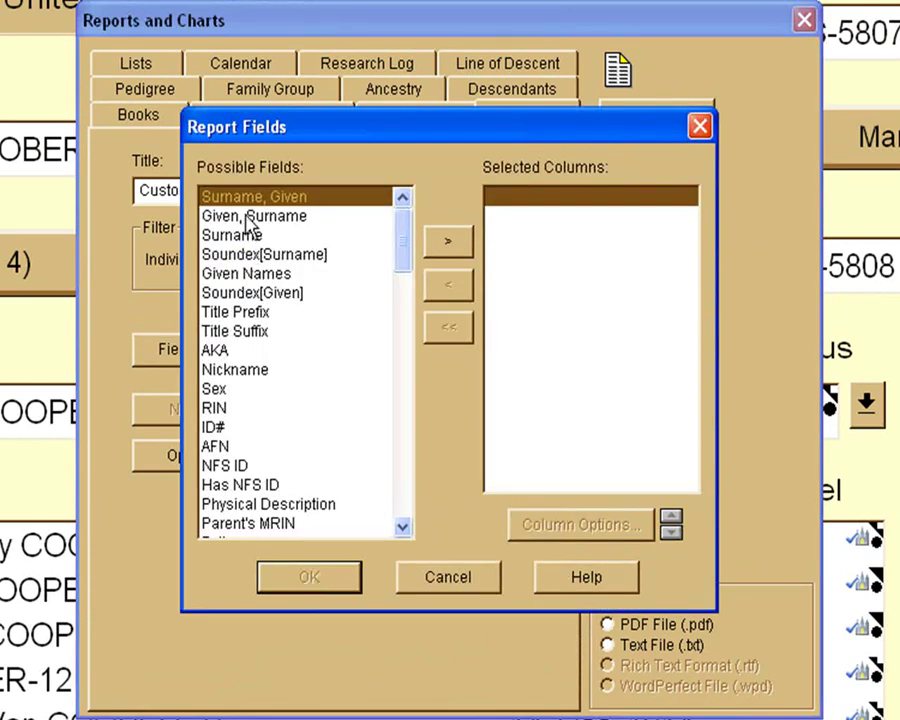
pyautogui.click(447, 243)
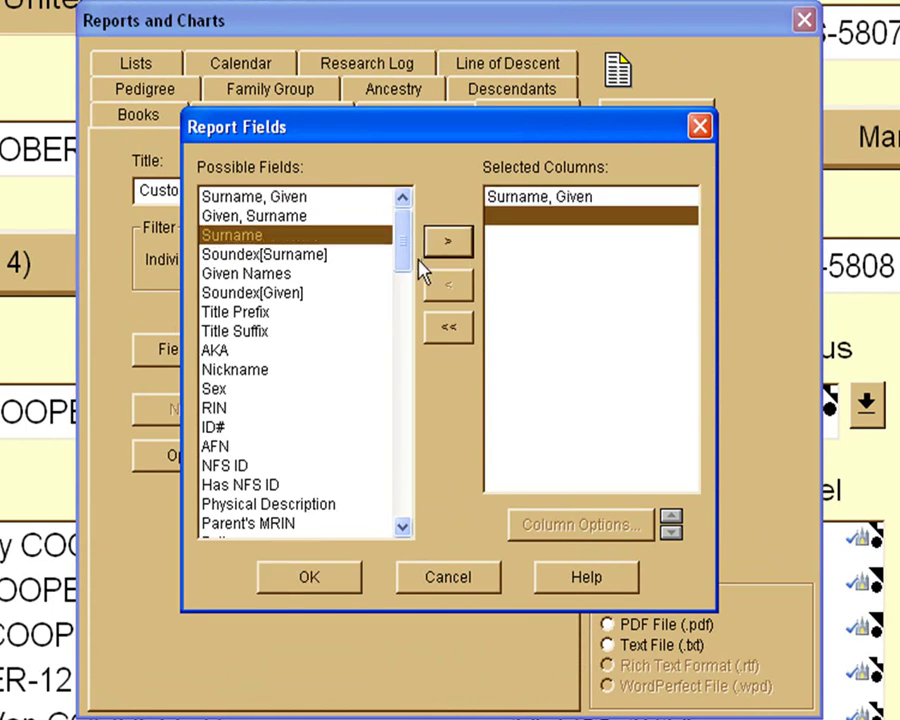
pyautogui.click(224, 392)
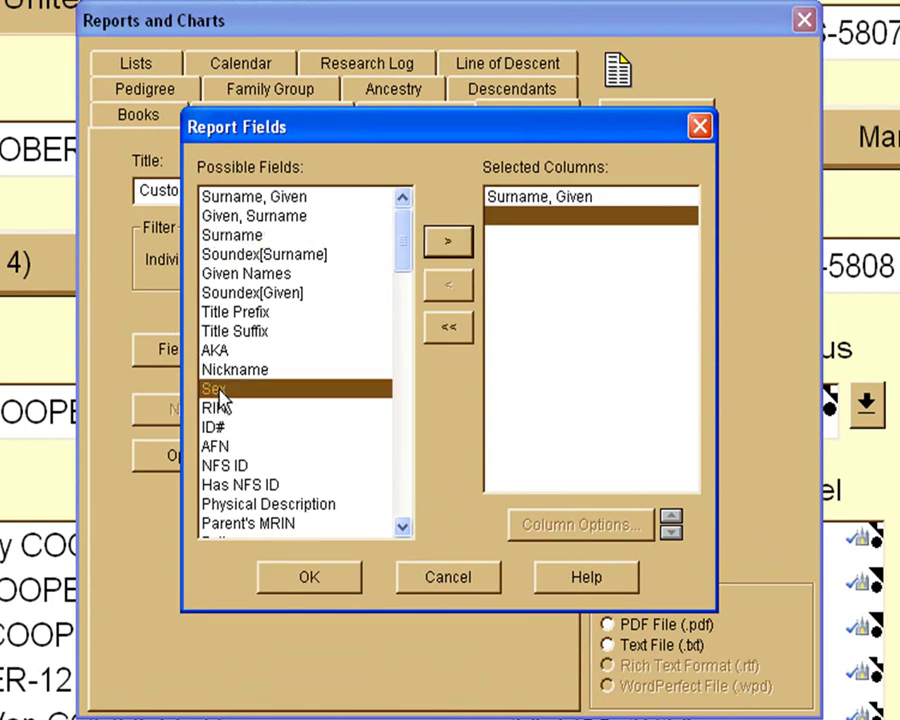
pyautogui.click(448, 243)
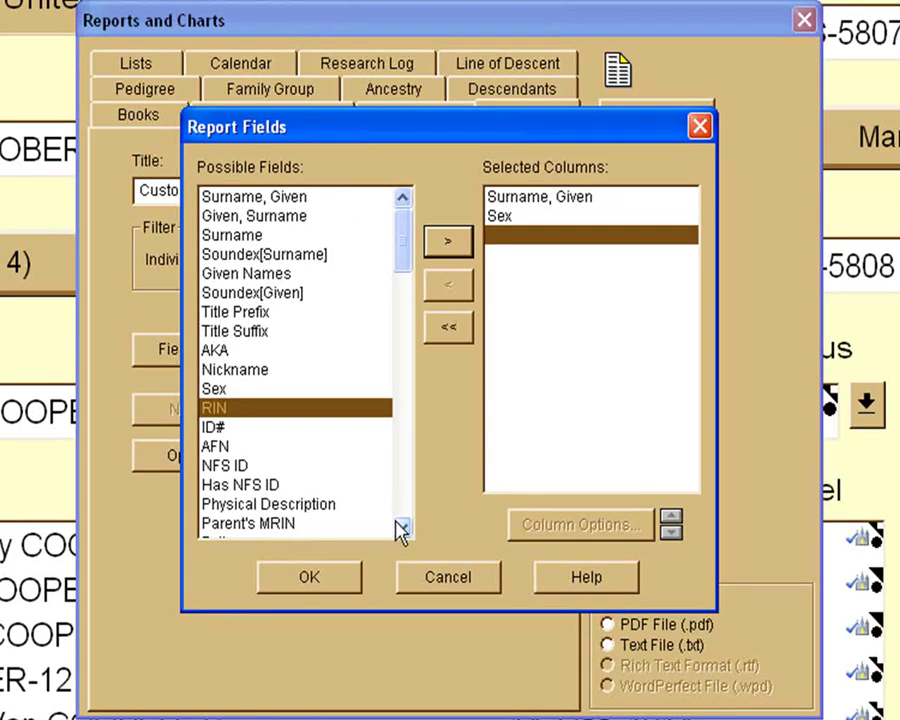
pyautogui.moveTo(404, 530); pyautogui.dragTo(404, 532)
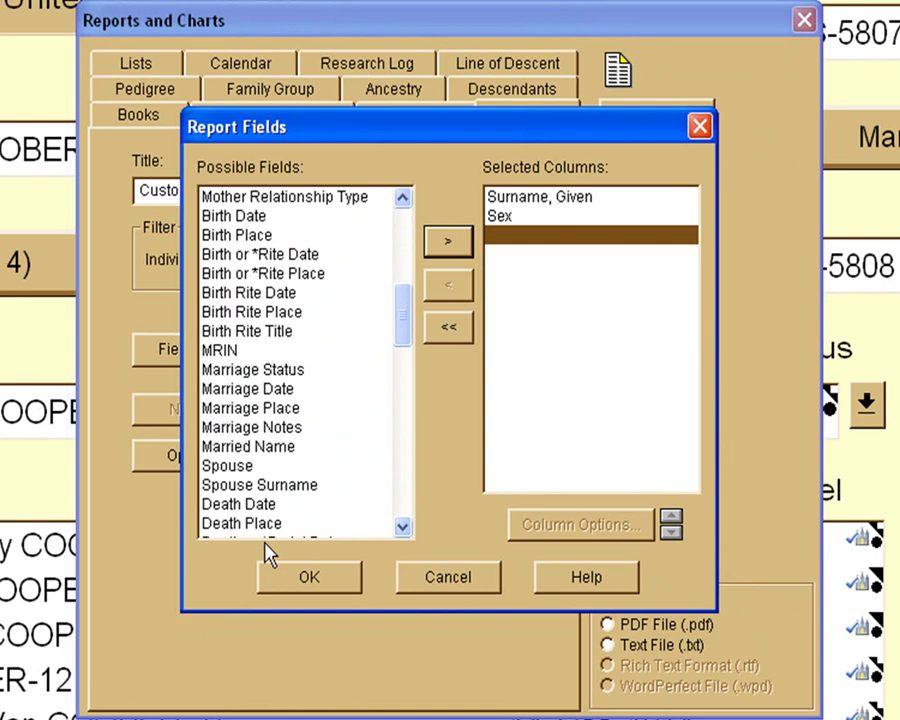
pyautogui.click(228, 505)
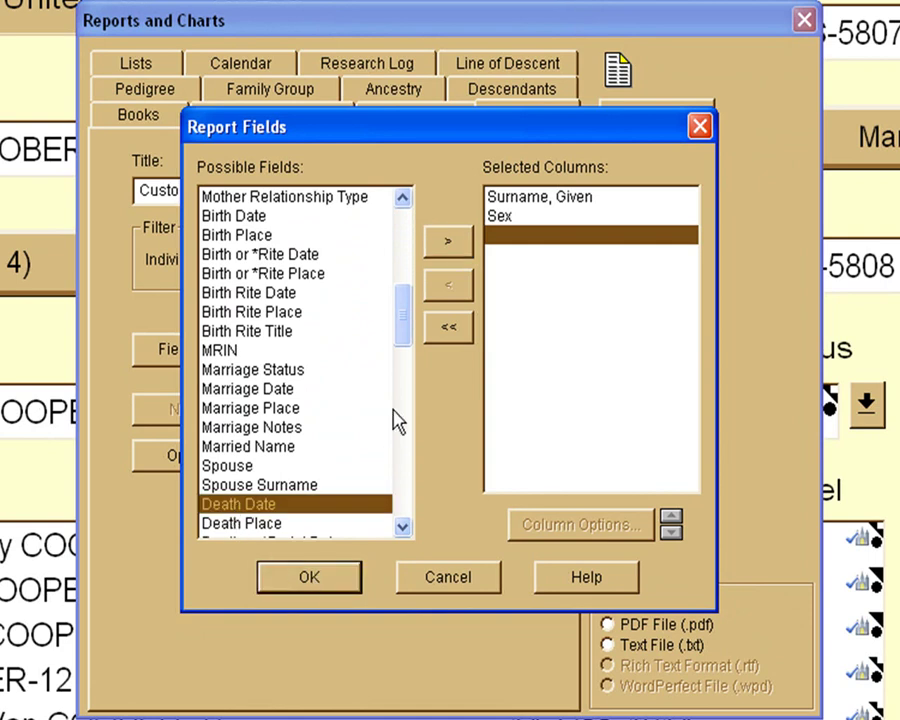
pyautogui.click(450, 248)
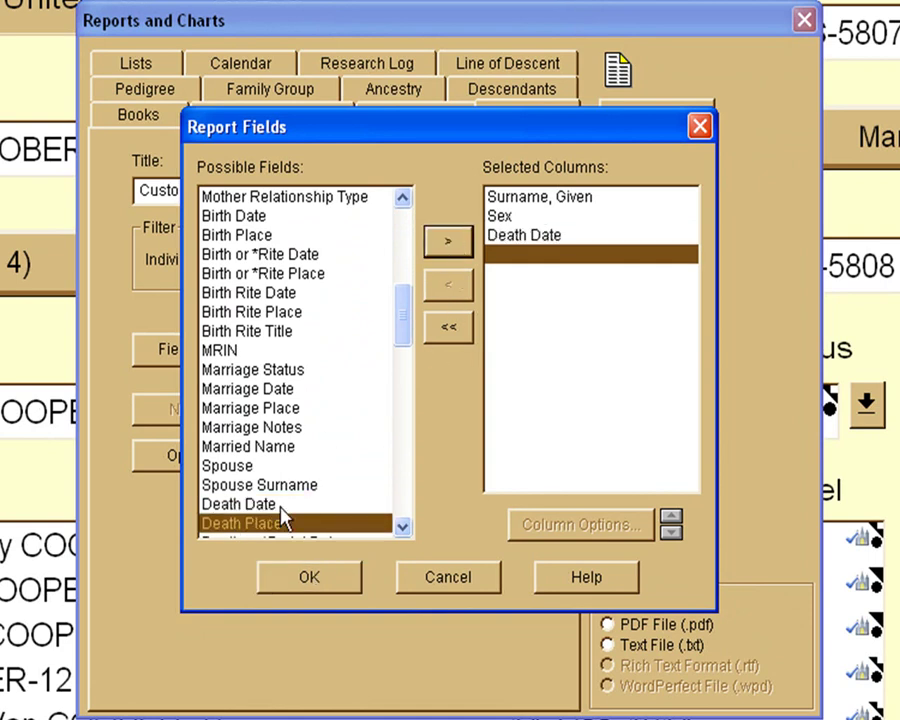
pyautogui.click(452, 244)
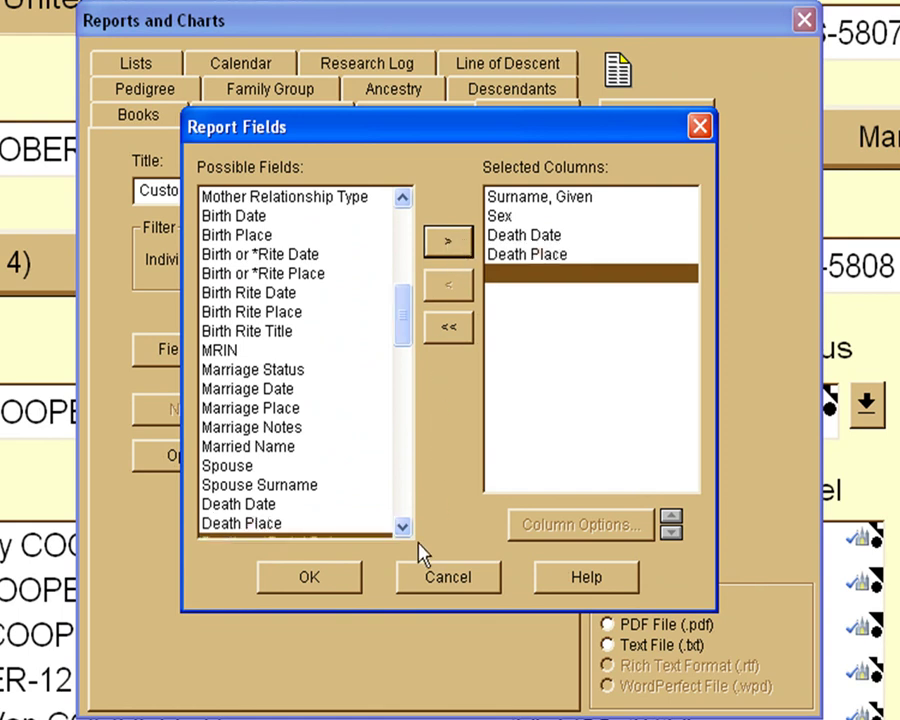
# Step: Confirm the report columns and set the sort order to Surname, Given ascending
pyautogui.click(310, 578)
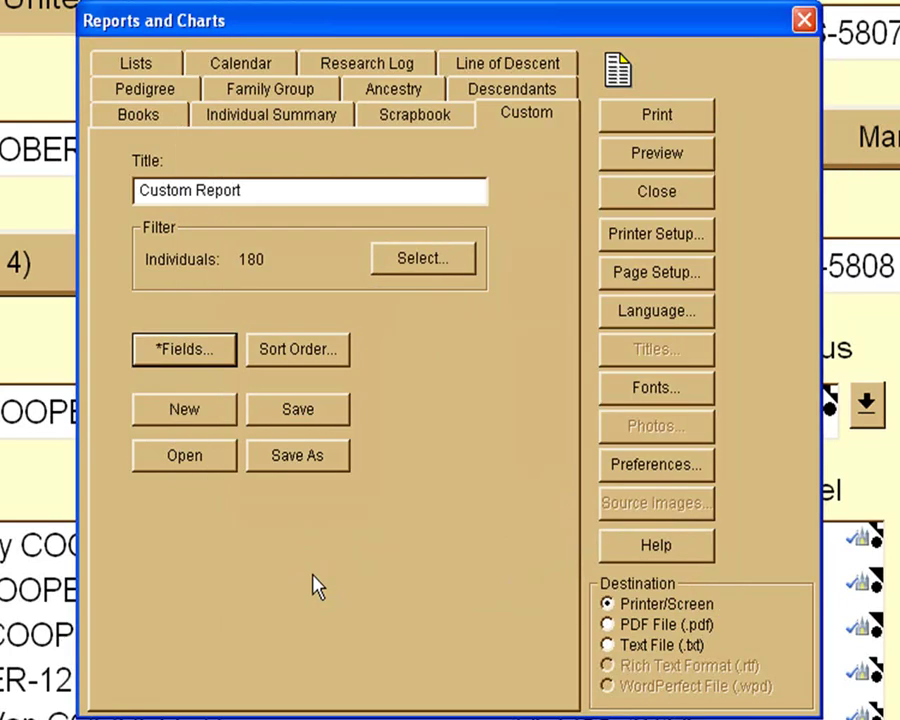
pyautogui.click(318, 360)
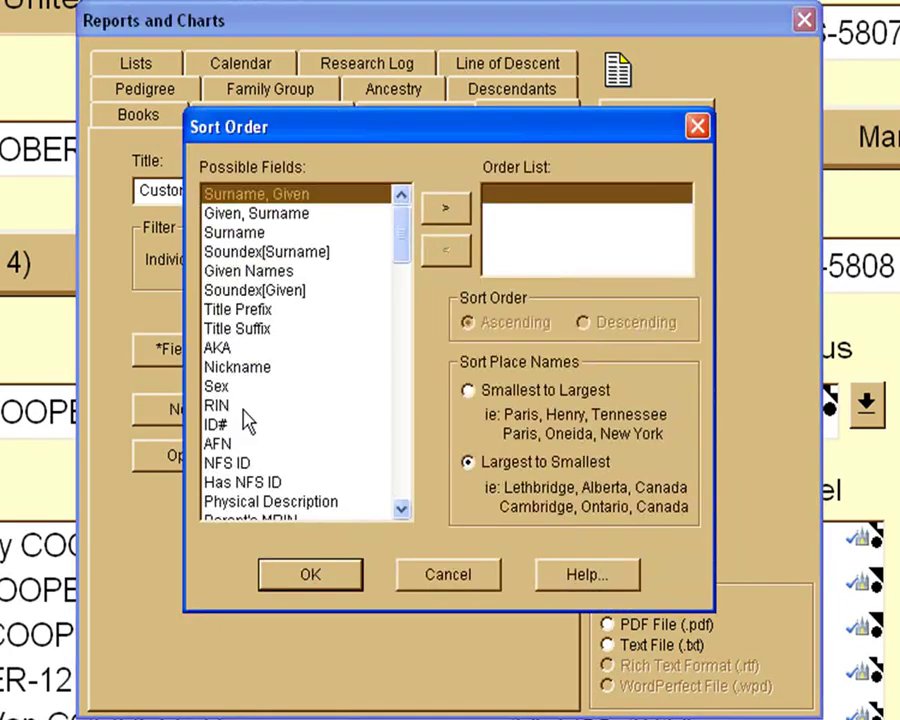
pyautogui.click(316, 582)
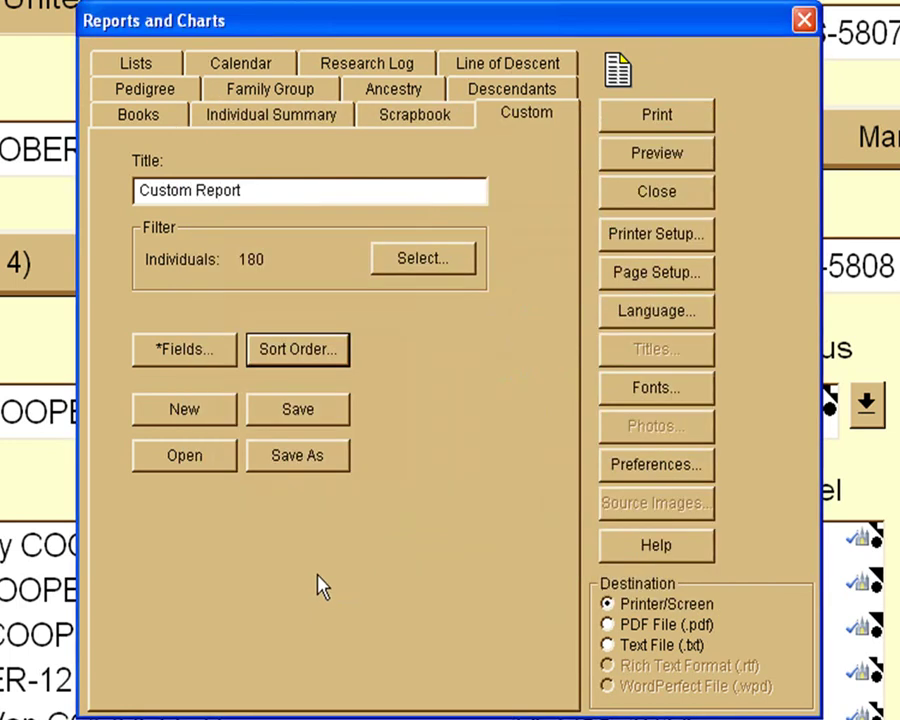
pyautogui.click(297, 349)
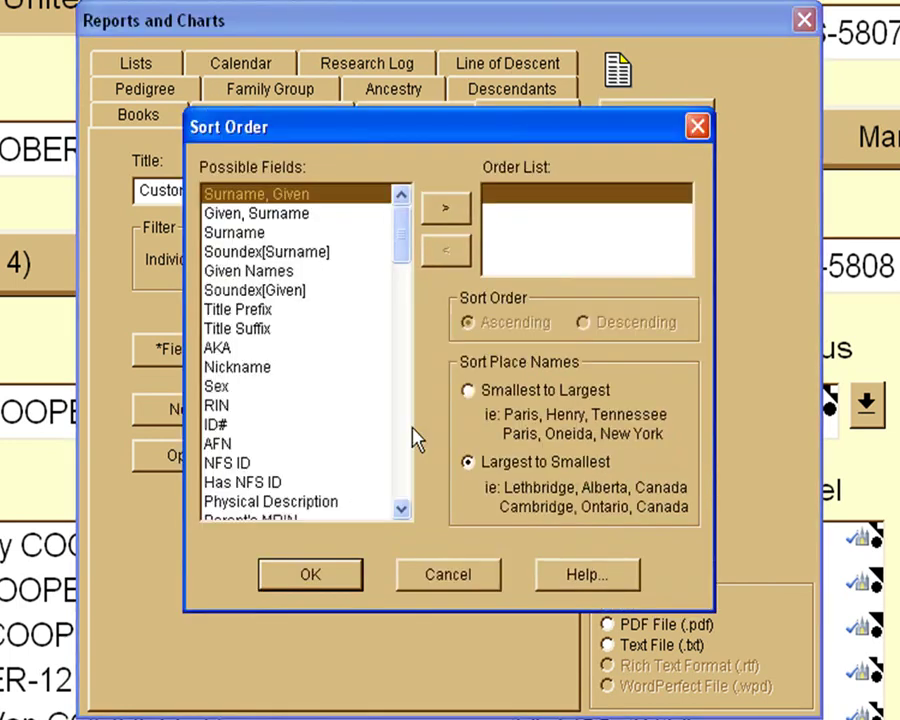
pyautogui.click(446, 211)
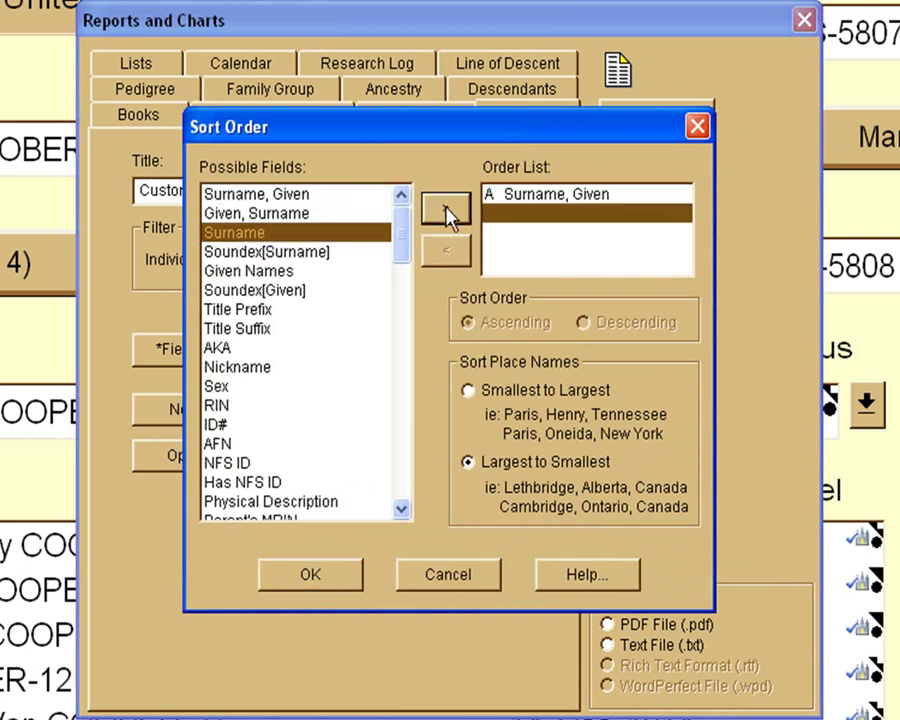
pyautogui.click(311, 576)
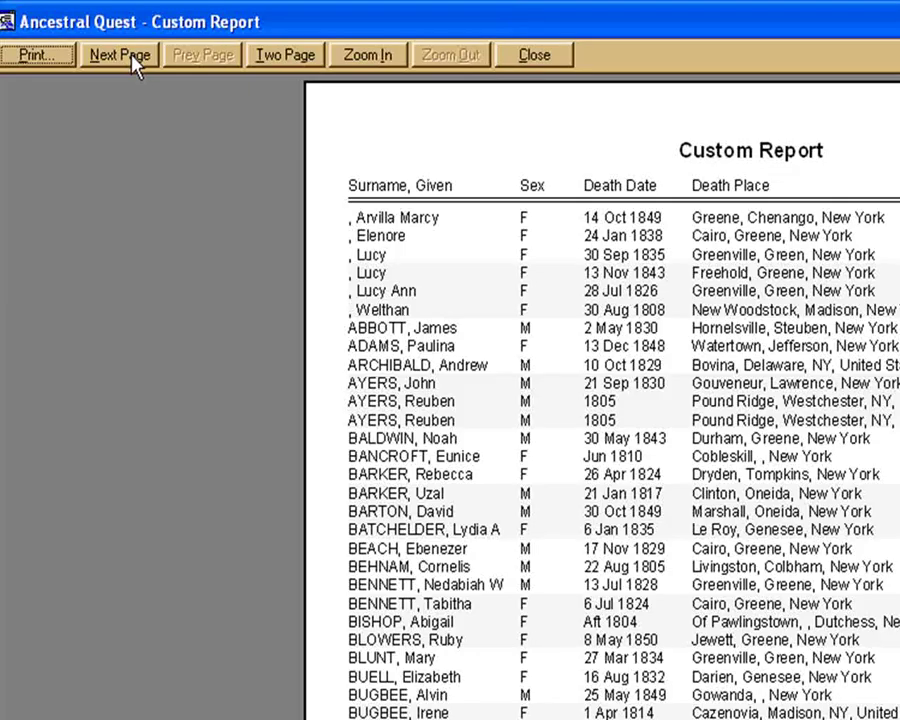
# Step: Browse forward and back through the custom report preview pages, then close the preview
pyautogui.click(133, 58)
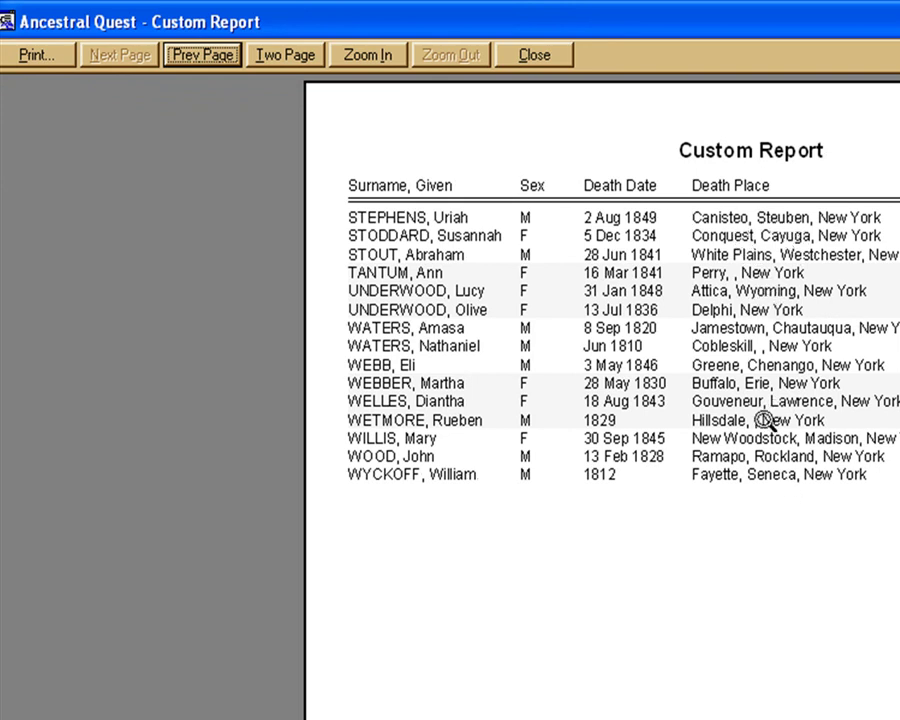
pyautogui.click(214, 57)
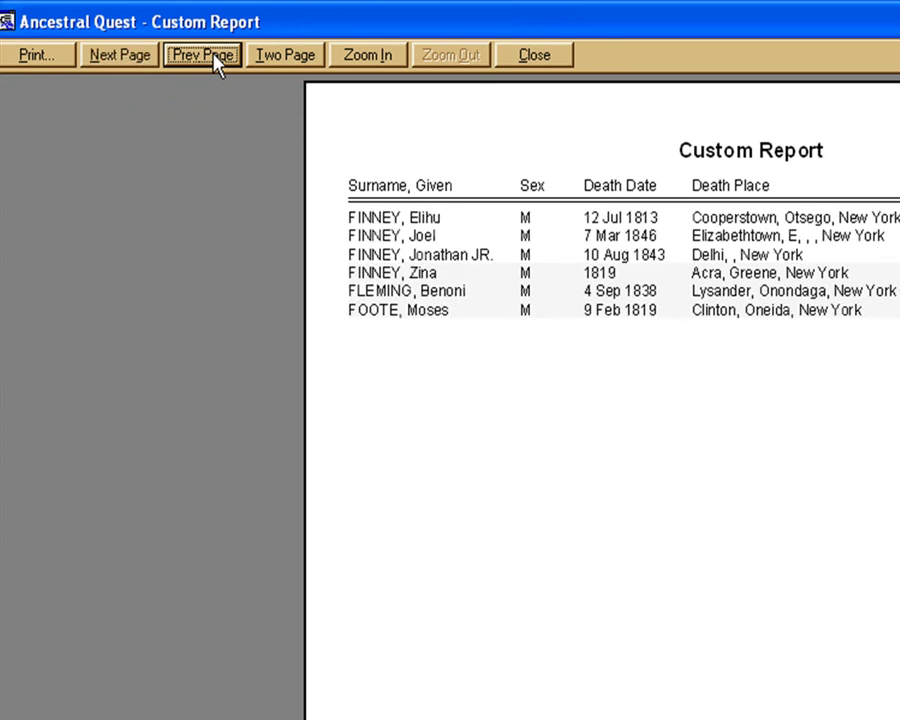
pyautogui.click(214, 57)
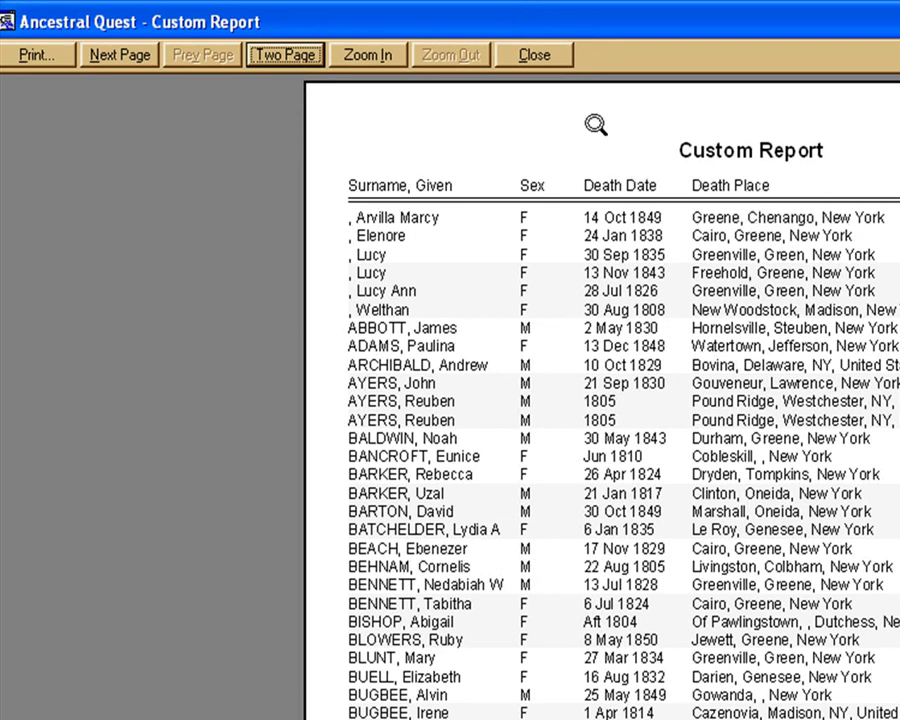
pyautogui.click(534, 55)
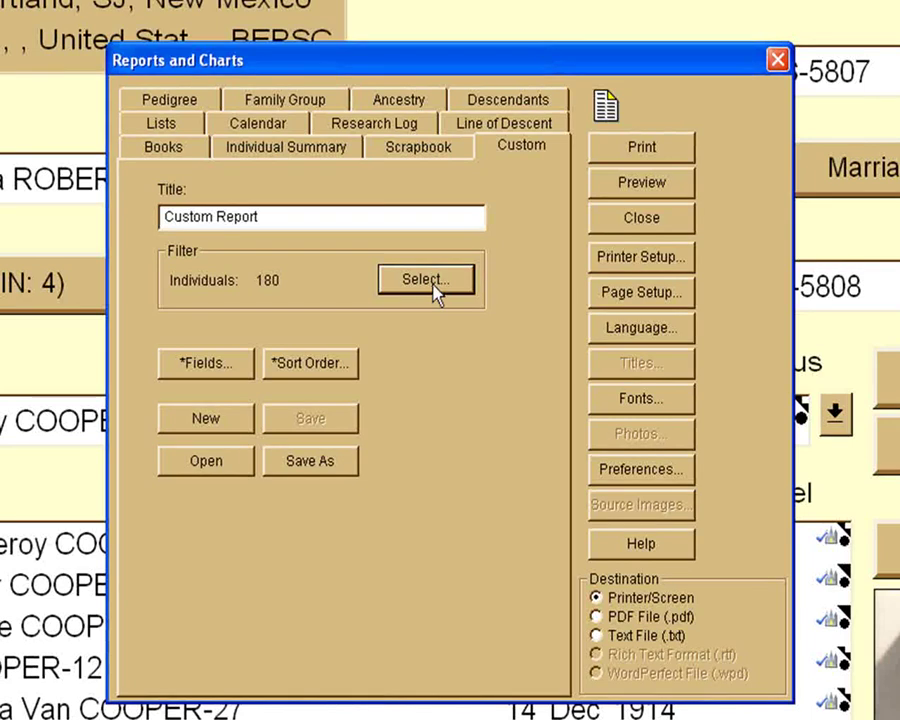
# Step: Open the field filter definition for the report's individuals and add another AND operator
pyautogui.click(430, 282)
pyautogui.click(327, 568)
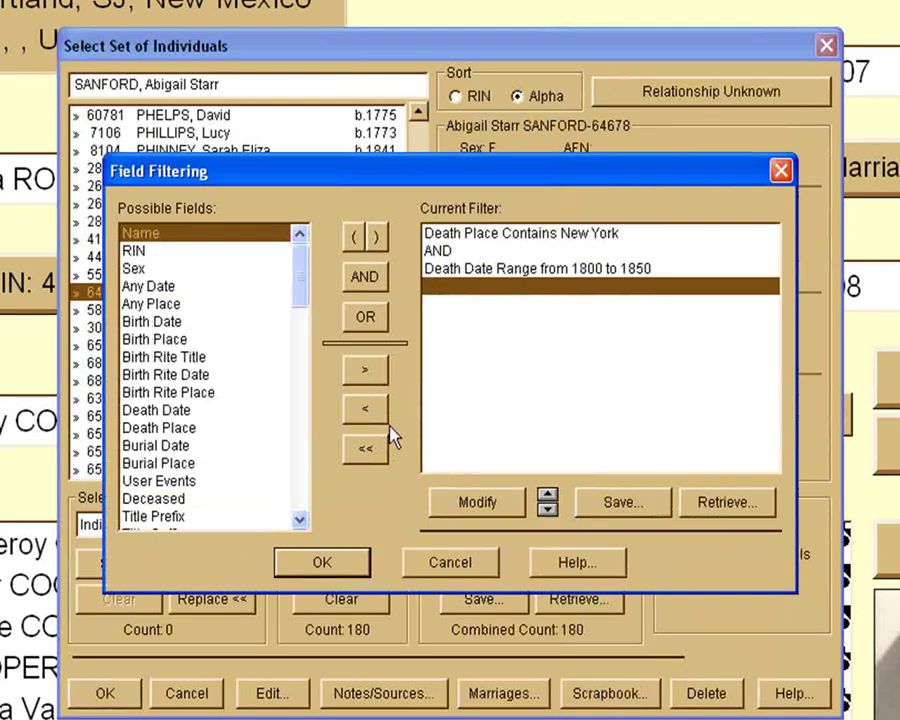
pyautogui.click(366, 283)
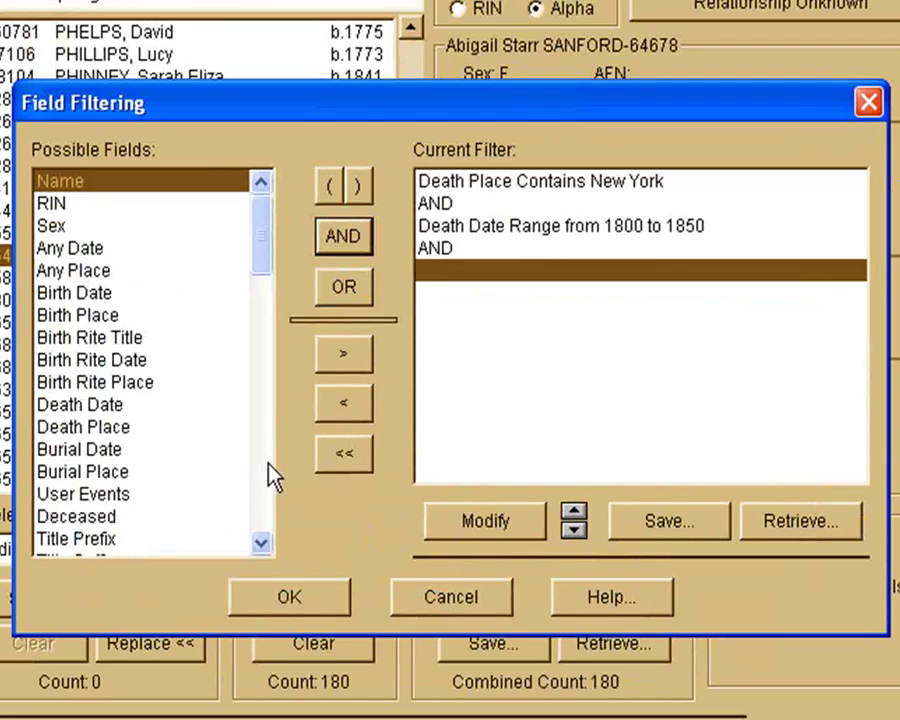
pyautogui.scroll(-5, 275, 475)
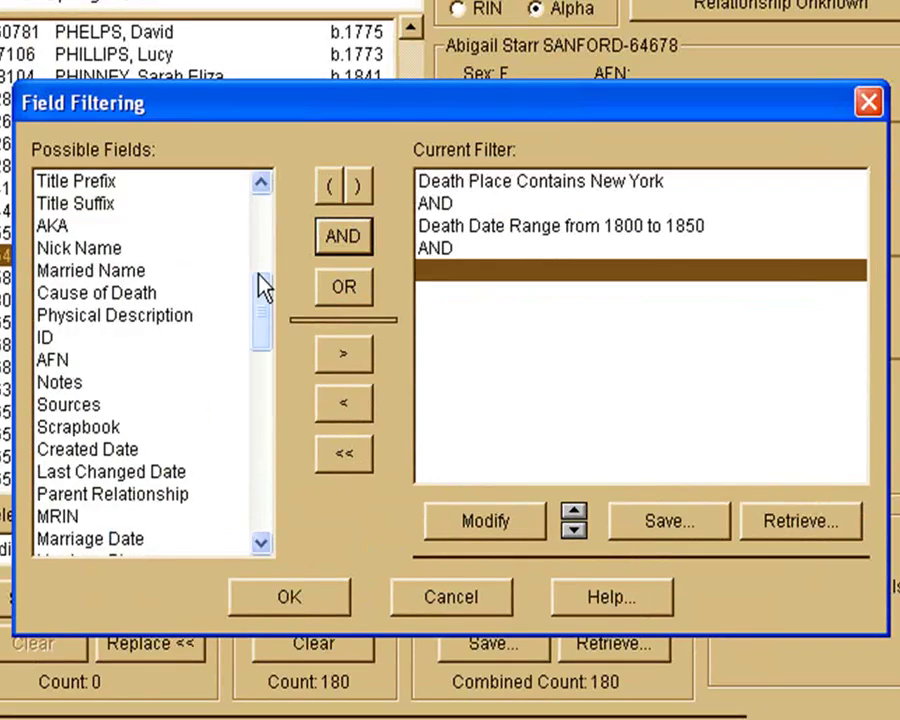
pyautogui.moveTo(261, 305); pyautogui.dragTo(260, 276)
# Step: Add the condition Death Place Does not contain 'Greene' to the filter
pyautogui.click(96, 228)
pyautogui.click(100, 247)
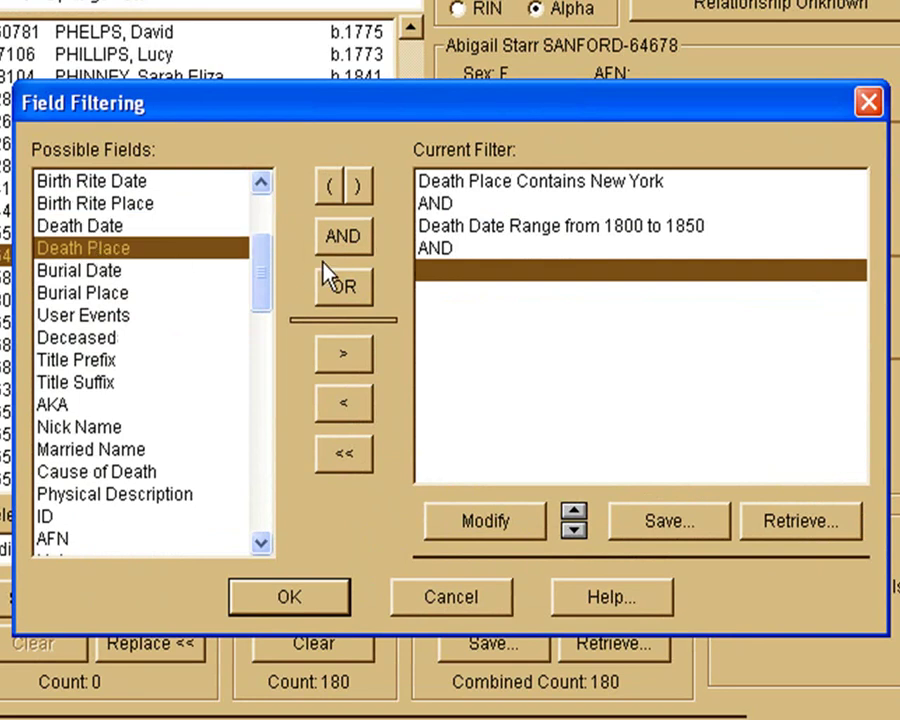
pyautogui.click(342, 366)
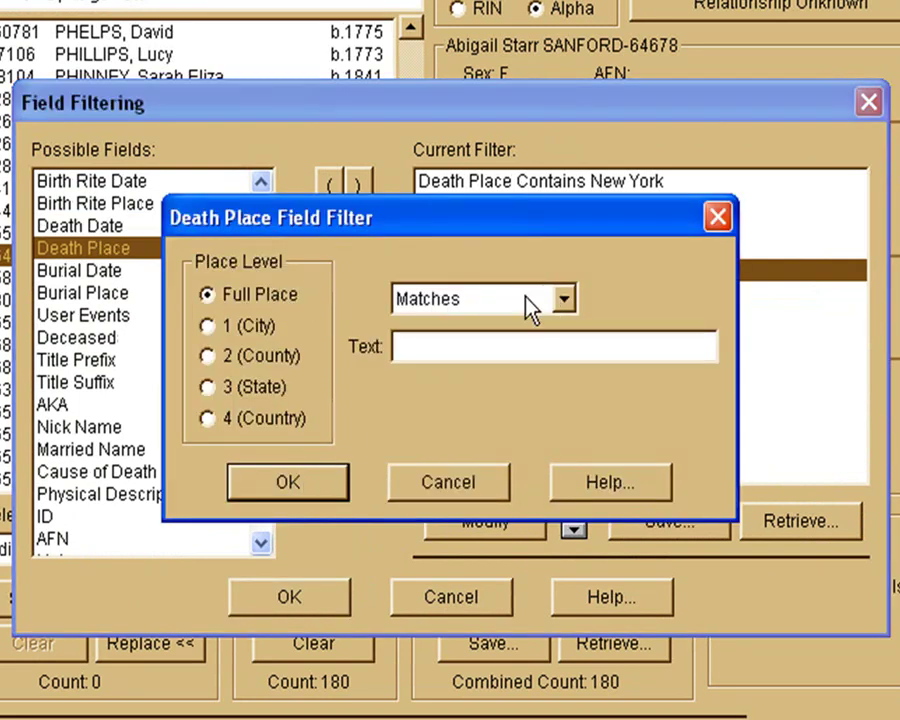
pyautogui.click(565, 305)
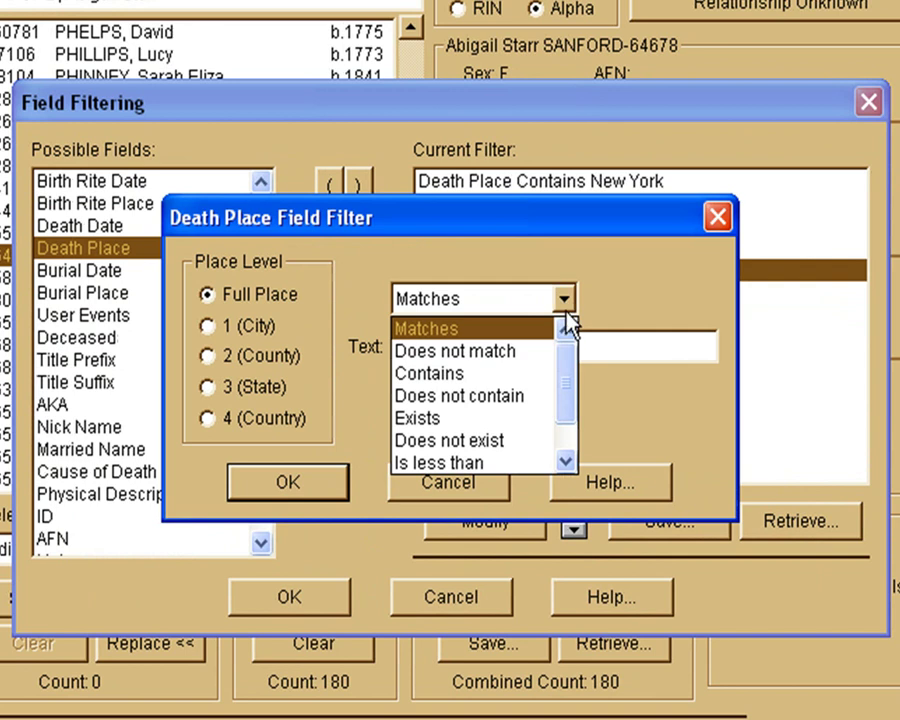
pyautogui.click(535, 405)
pyautogui.click(458, 348)
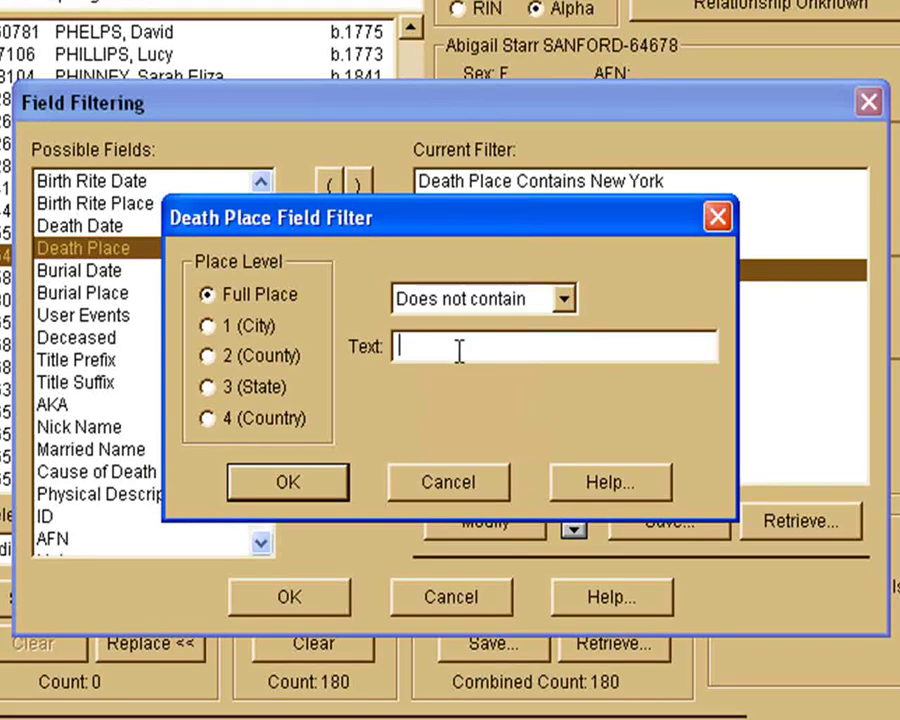
pyautogui.write('Greene')
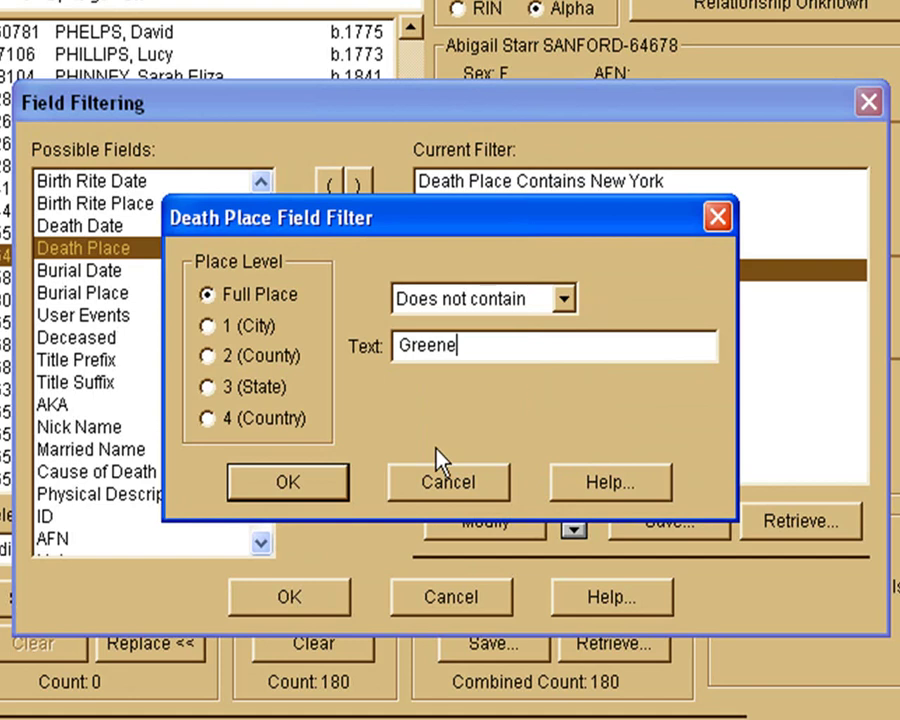
pyautogui.click(314, 485)
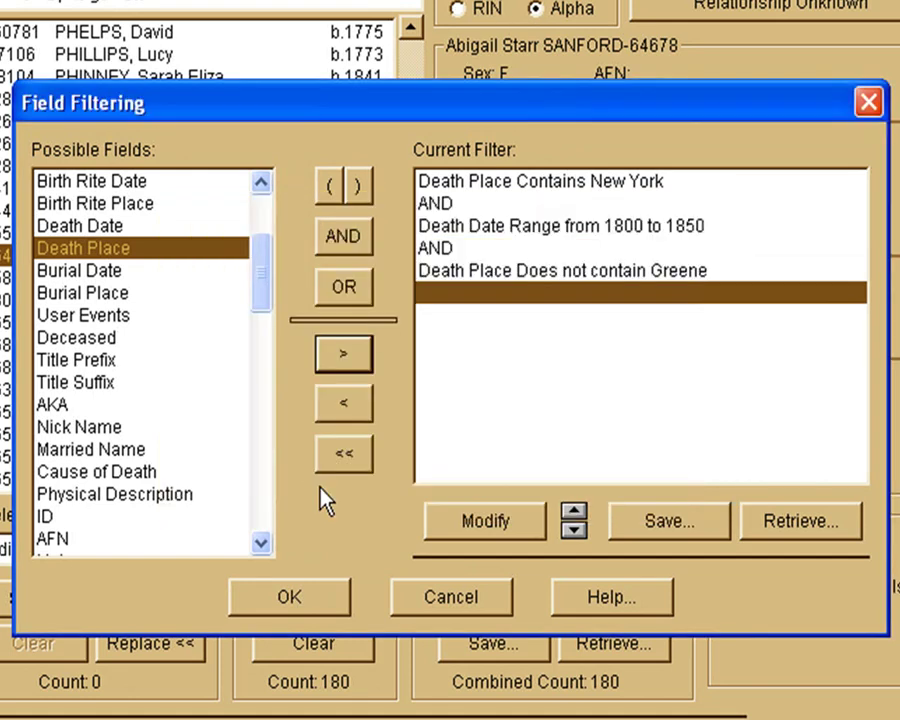
# Step: Add an AND condition Death Place Does not contain 'Chenango' and apply the filter, leaving 138 individuals
pyautogui.click(343, 245)
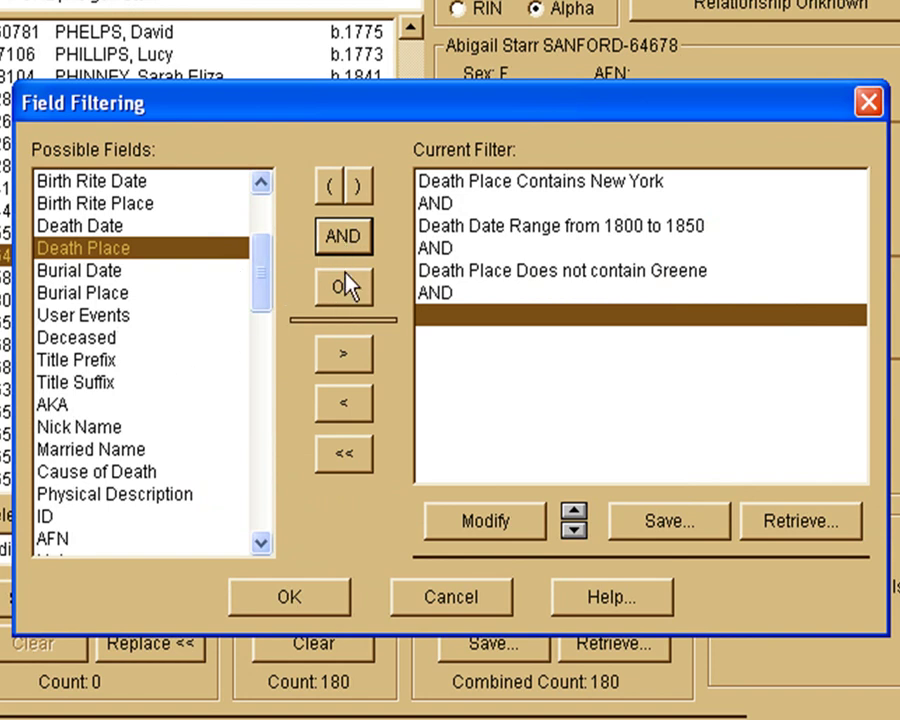
pyautogui.click(353, 360)
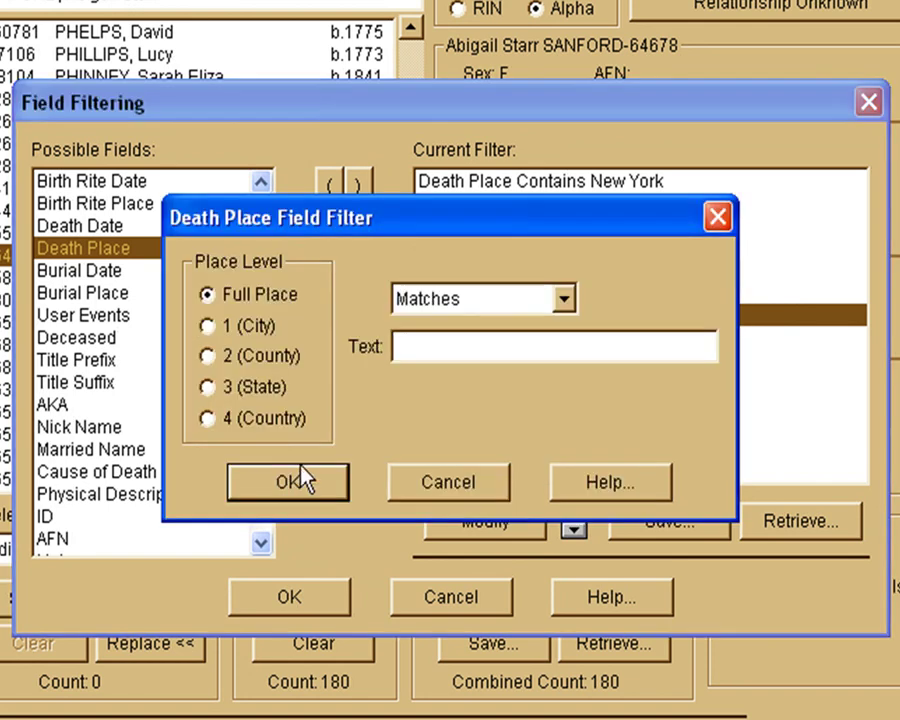
pyautogui.click(564, 300)
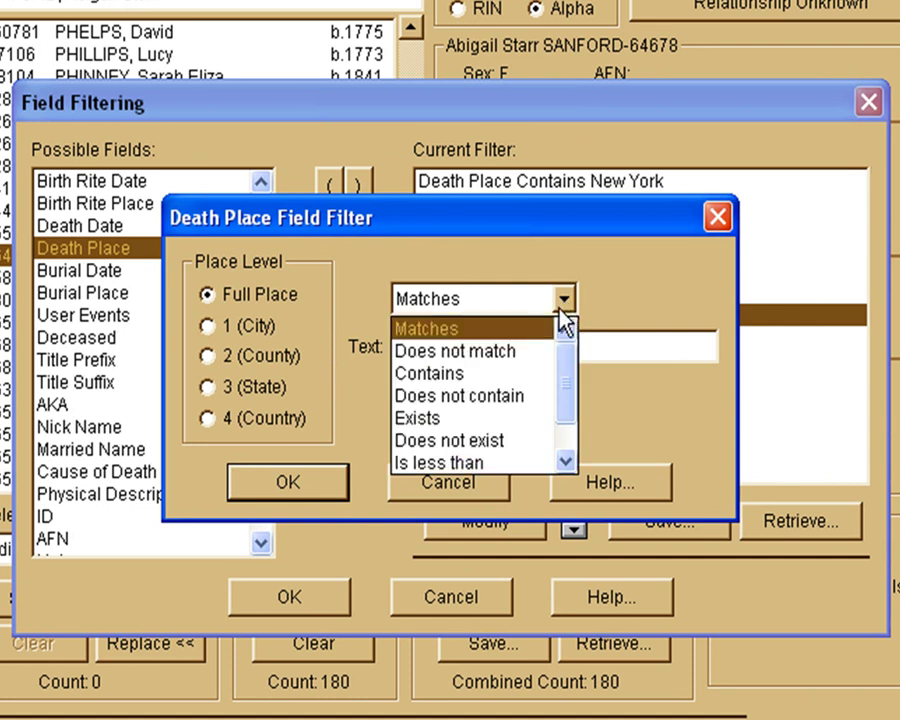
pyautogui.click(547, 398)
pyautogui.click(468, 354)
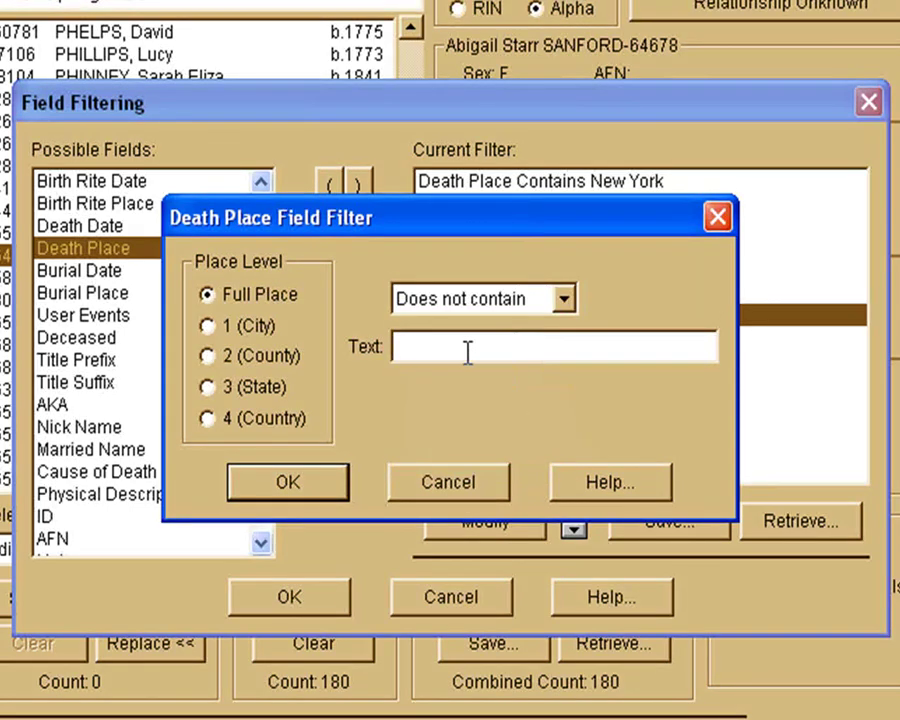
pyautogui.write('Chenango')
pyautogui.click(272, 476)
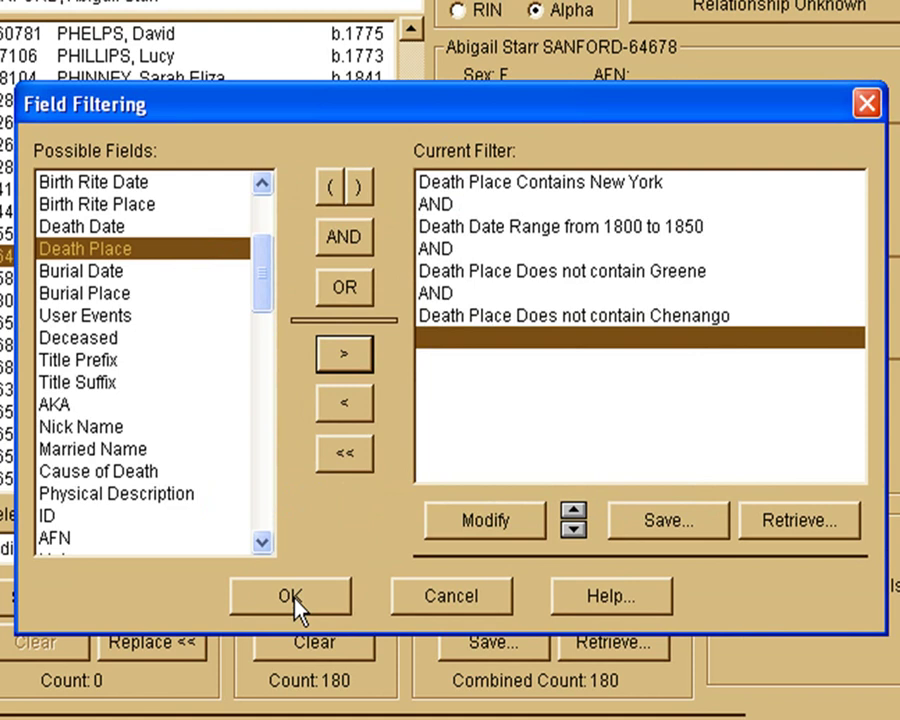
pyautogui.click(293, 600)
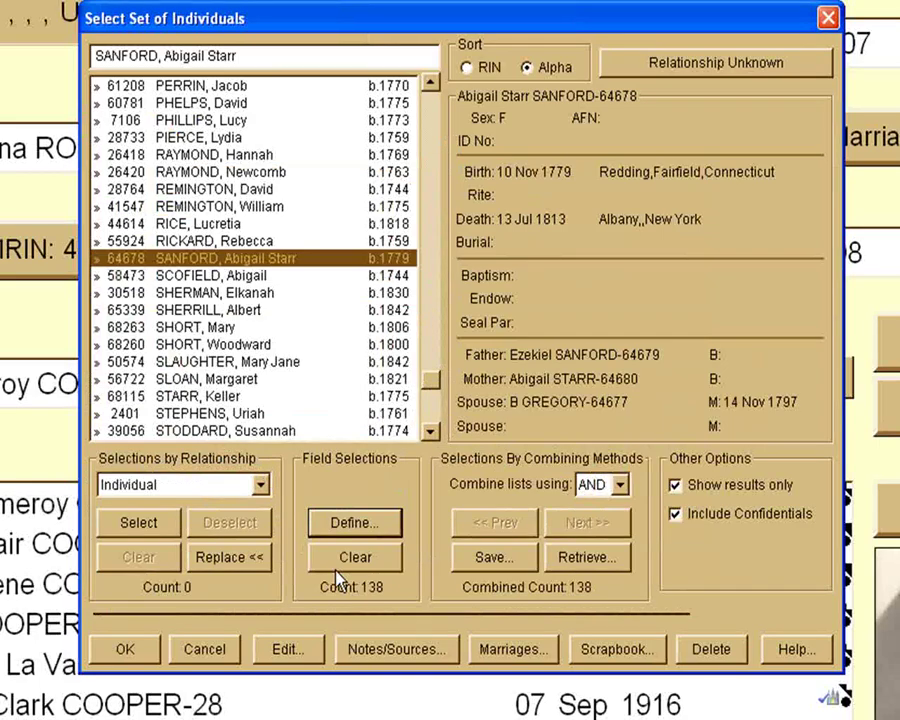
# Step: Accept the 138 filtered individuals and view the next page of the report preview
pyautogui.click(125, 650)
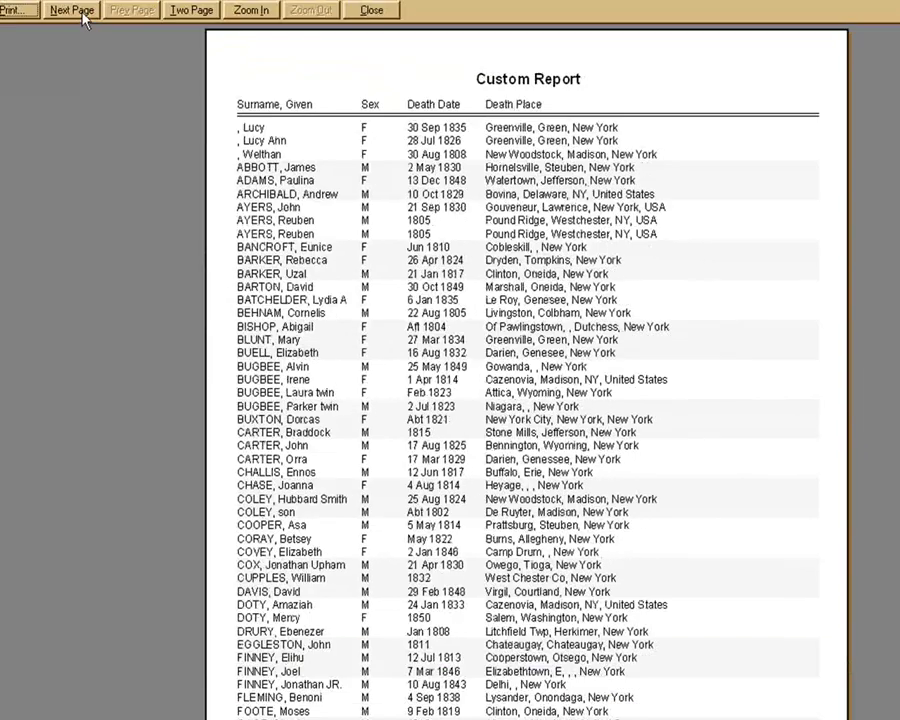
pyautogui.click(72, 10)
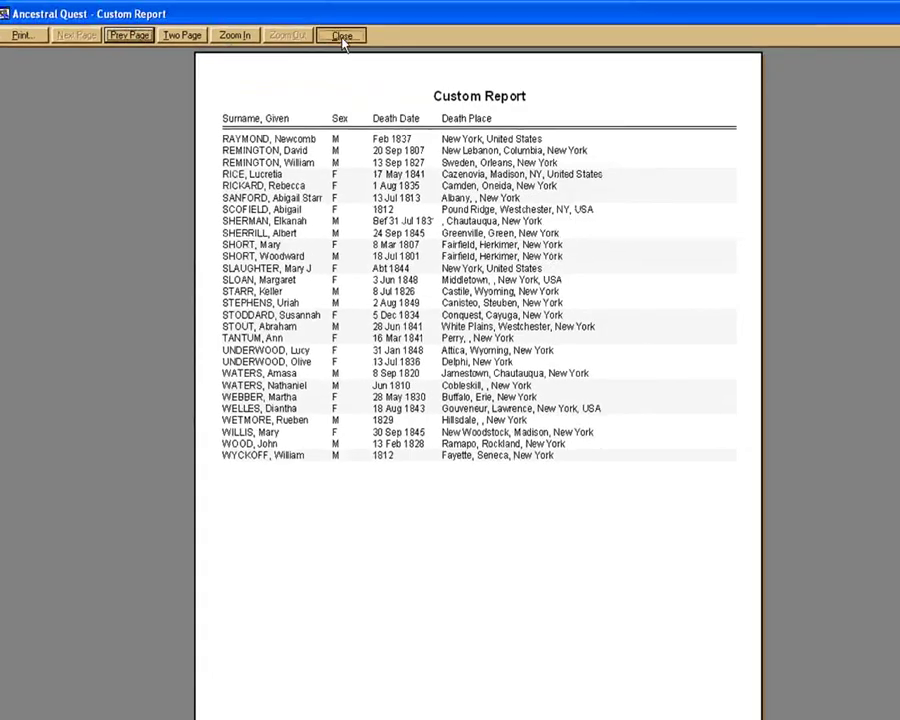
# Step: Close the 138-individual Custom Report preview
pyautogui.click(342, 36)
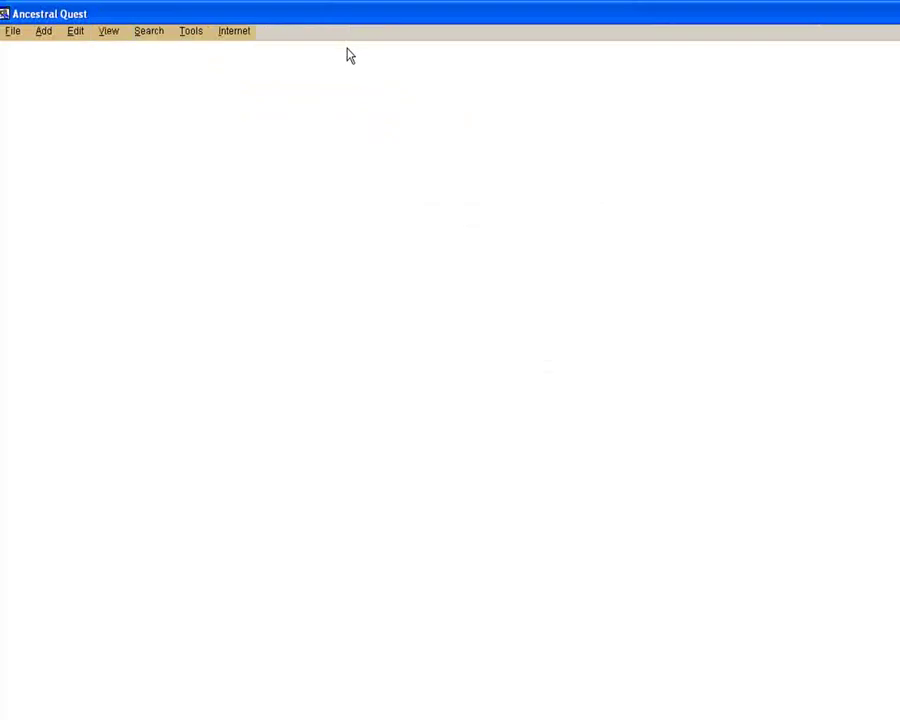